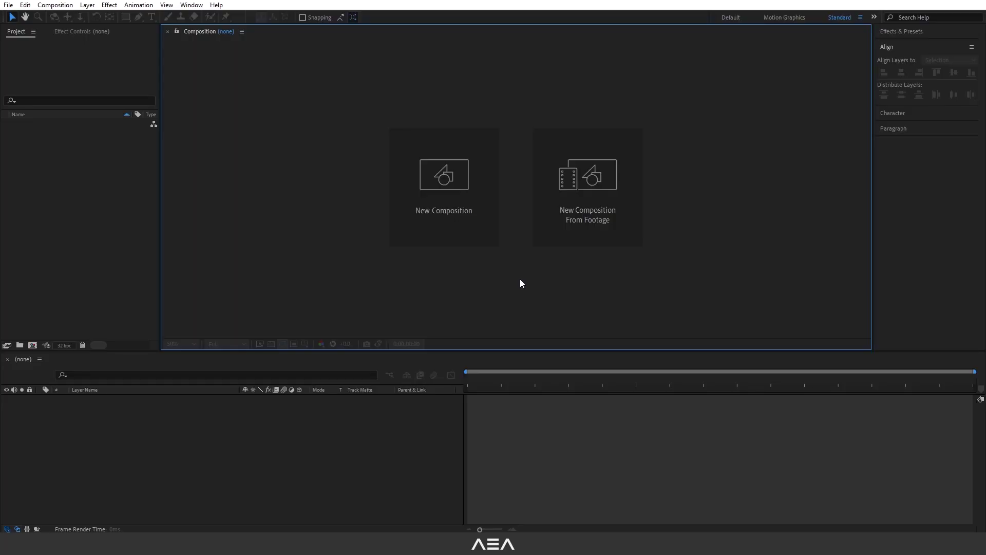
Create a 1920x1080, 24 fps composition named 2D Flame with a duration of 6 seconds
click(491, 230)
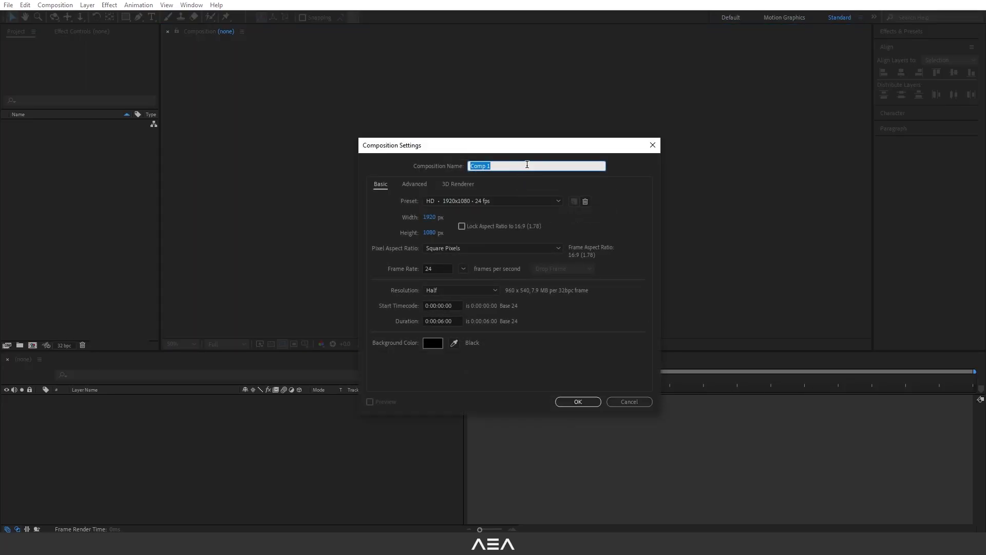
text(2D Flame)
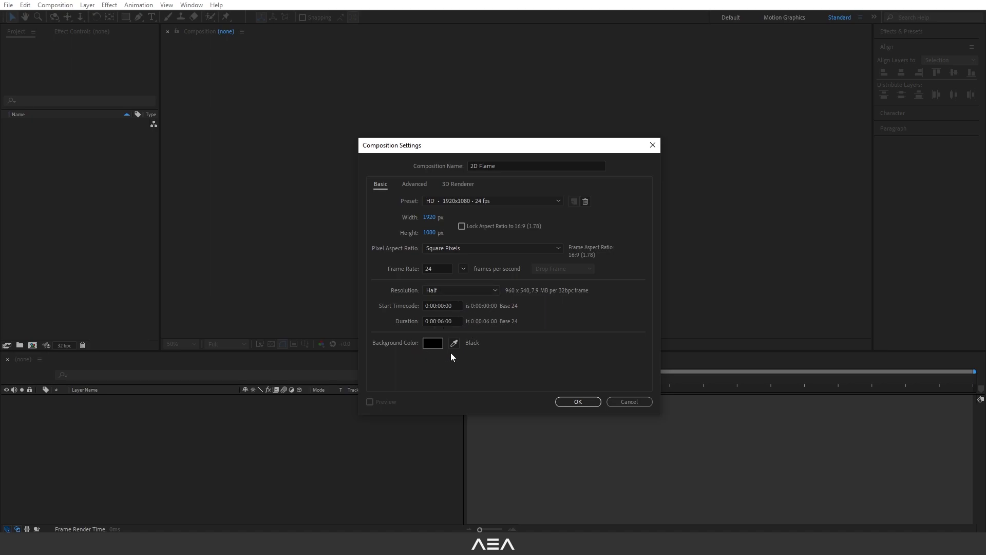
click(572, 404)
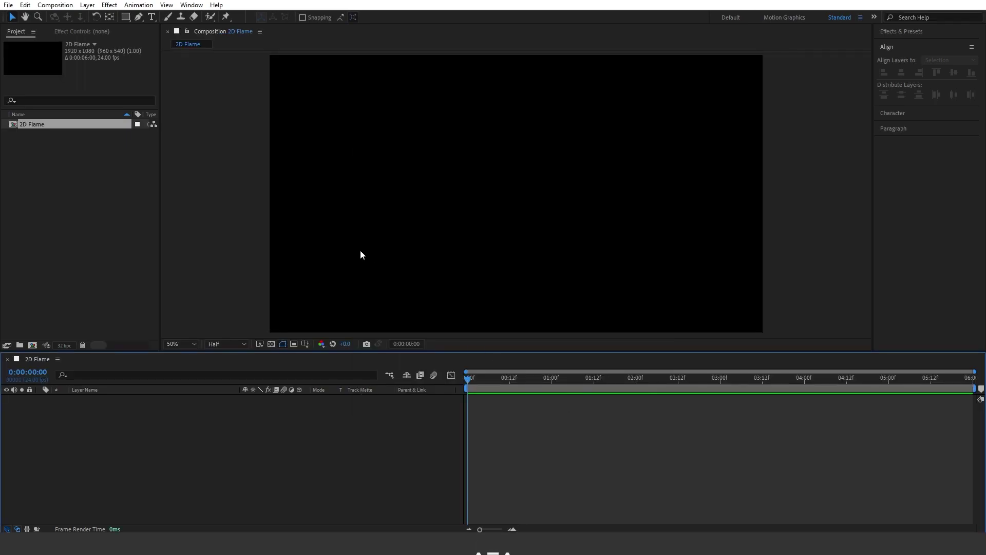
Draw a closed, white-filled teardrop in the composition's centre with the Pen tool, with a pointed tip and a symmetrical rounded base
click(138, 19)
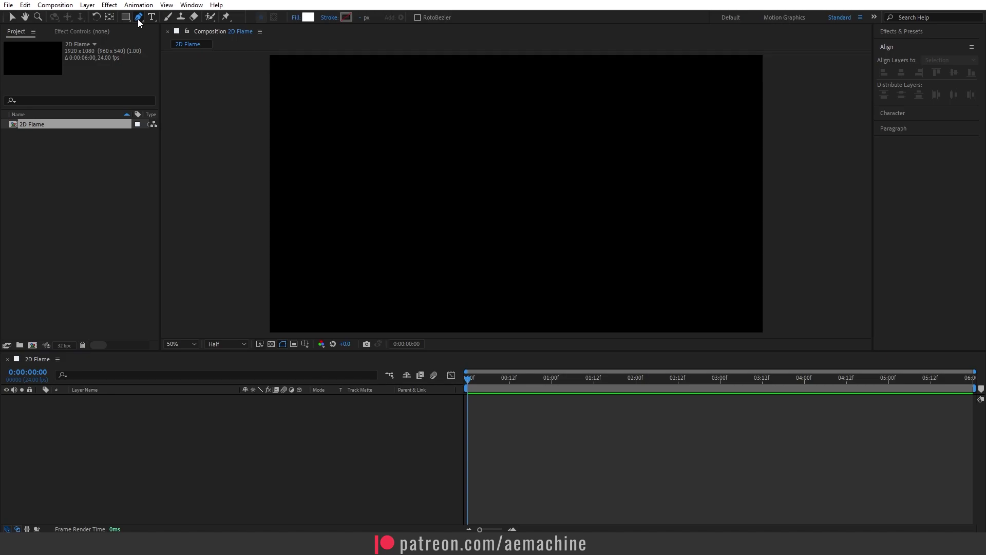
click(308, 17)
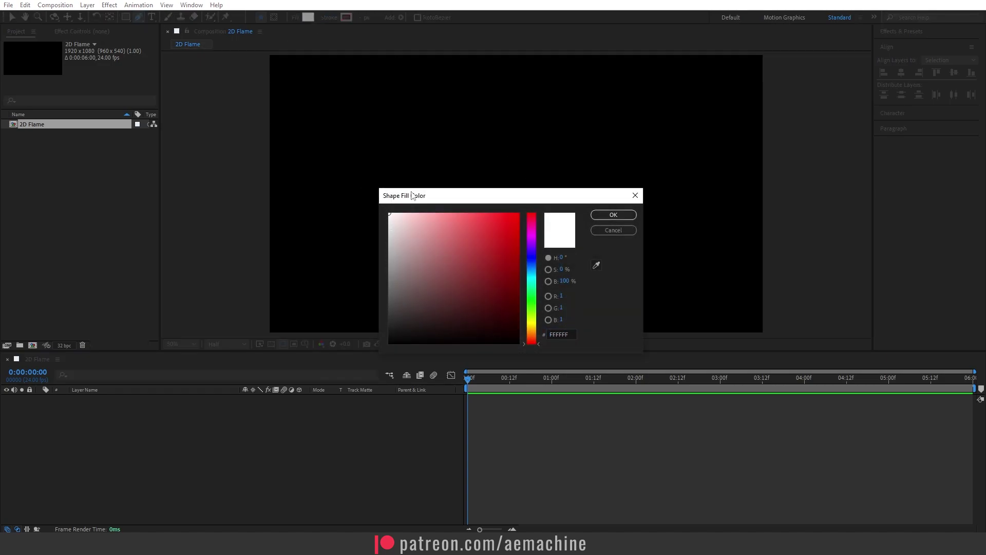
click(608, 216)
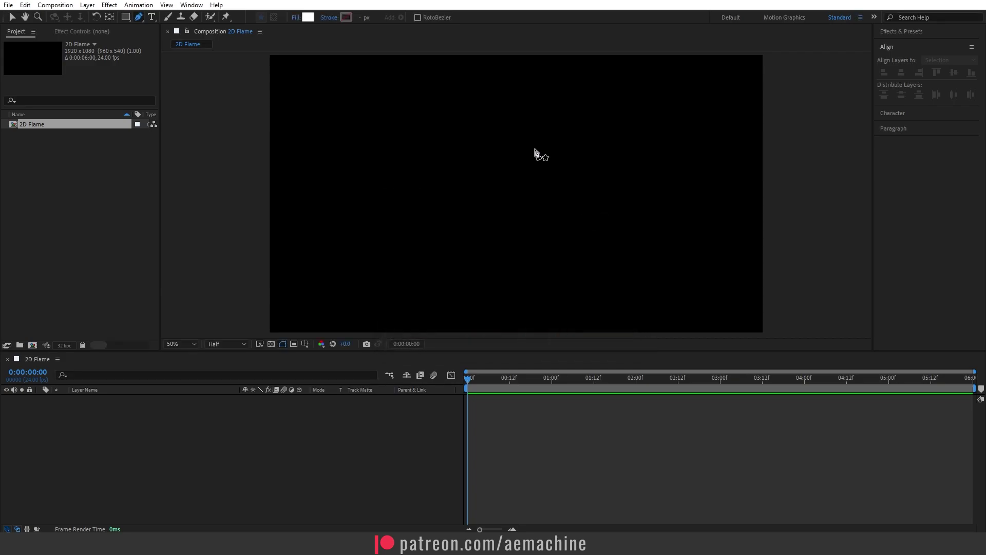
click(516, 118)
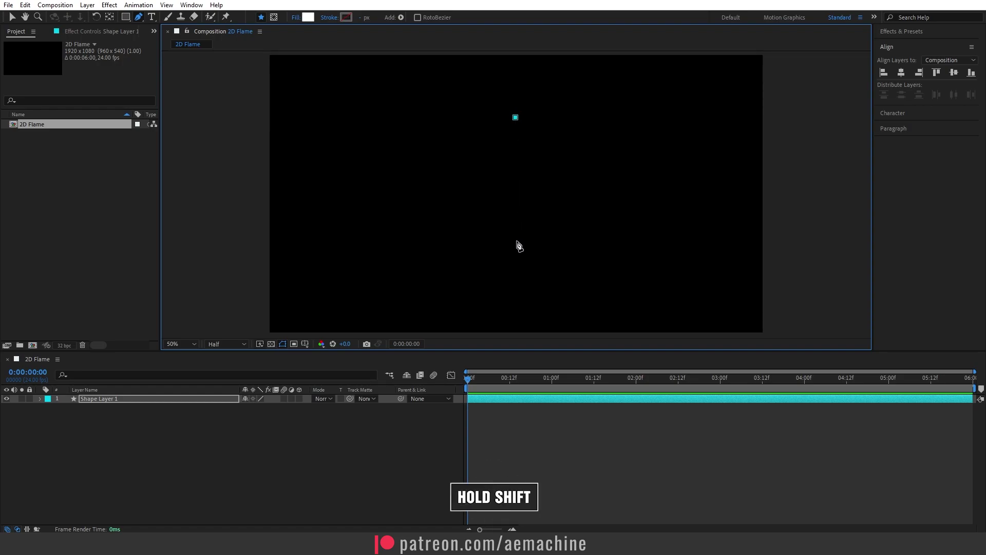
drag(516, 240, 613, 244)
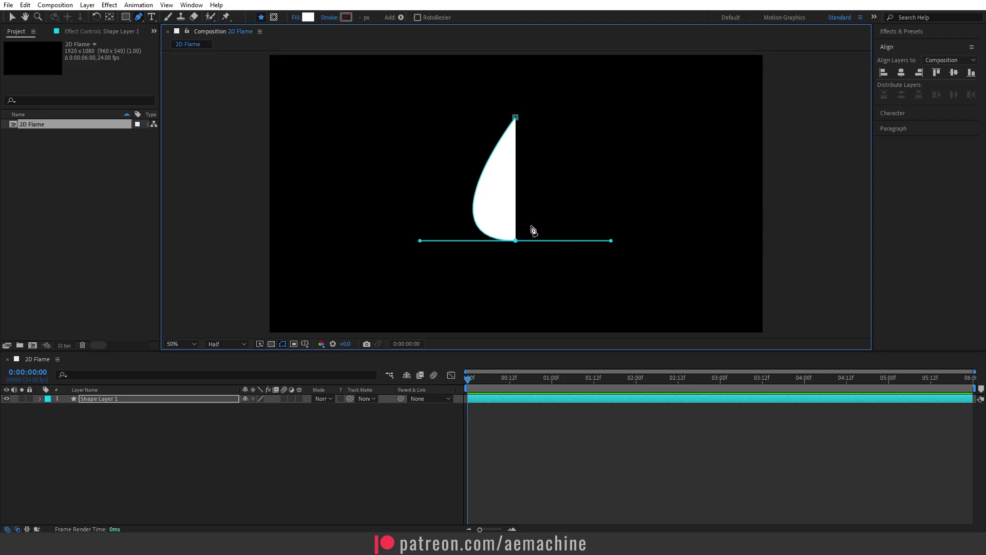
click(515, 118)
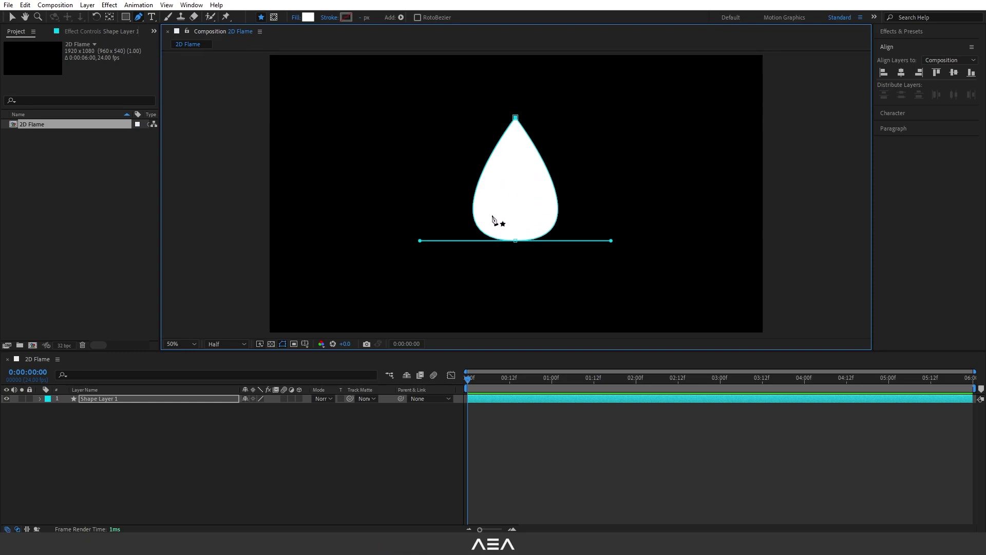
Rename the teardrop's shape layer as Flame
click(101, 398)
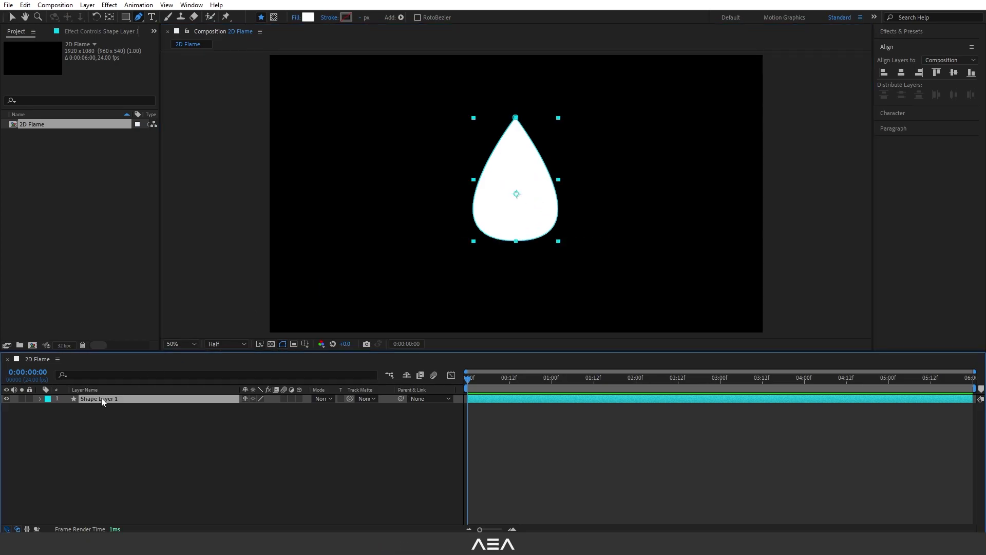
key(Return)
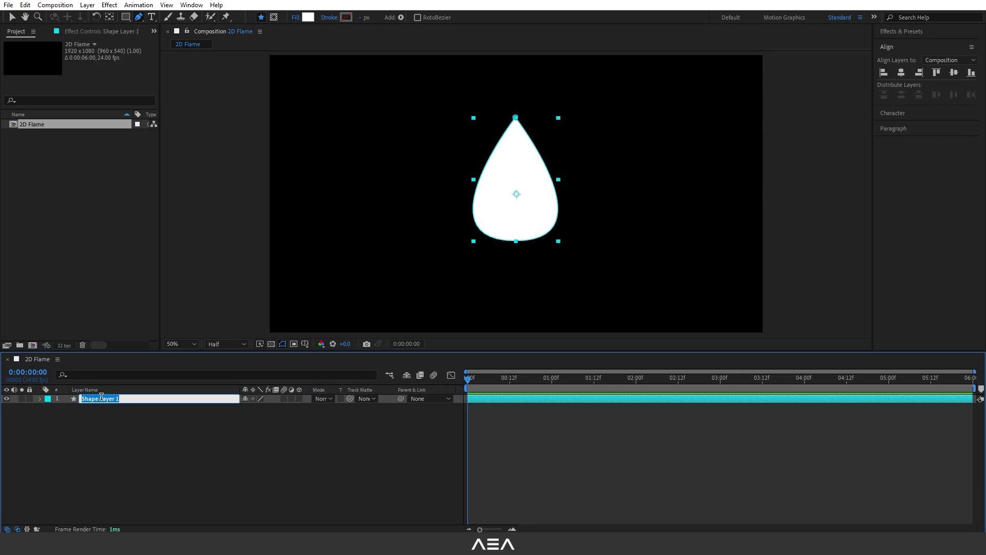
text(Flame)
click(82, 417)
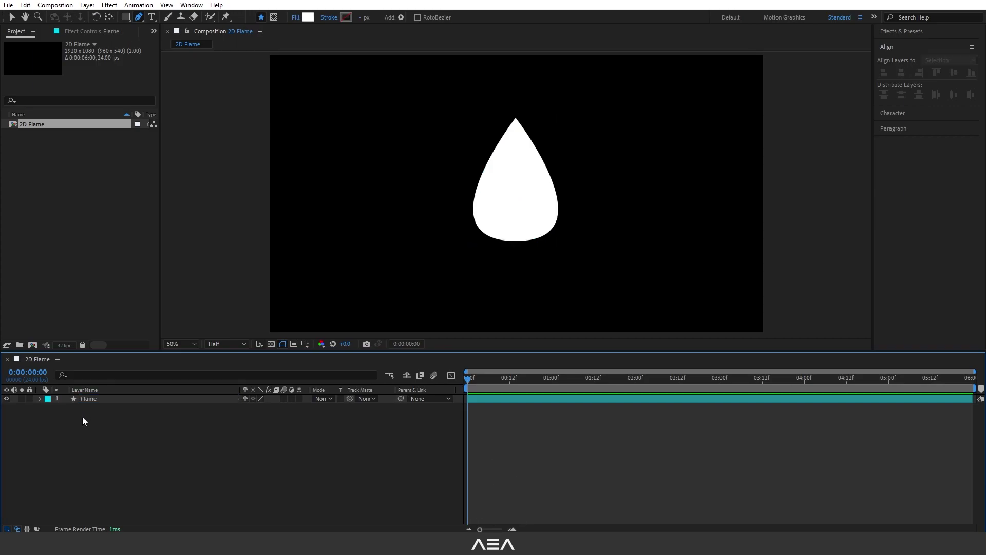
Find the Wave Warp effect and apply it to the Flame layer
click(99, 399)
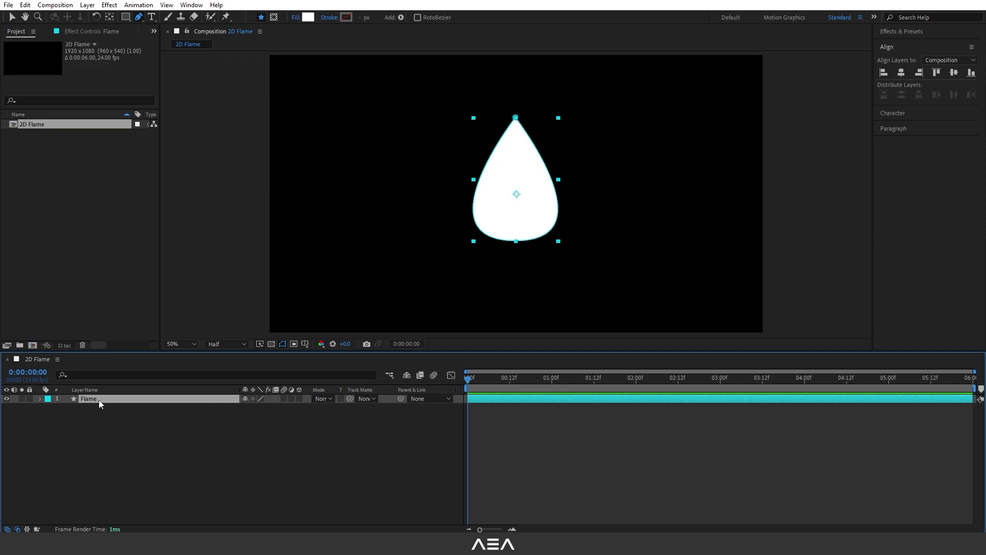
click(911, 32)
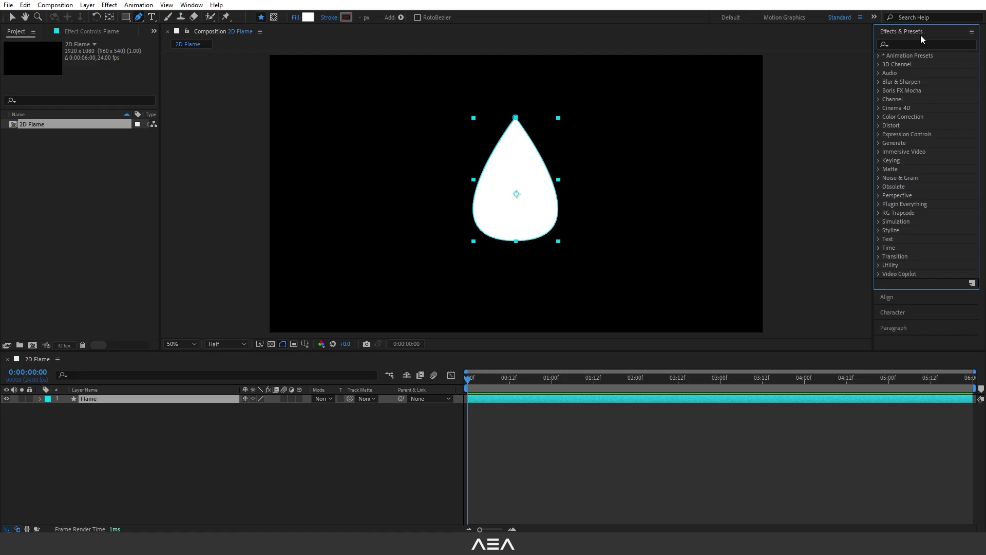
click(191, 5)
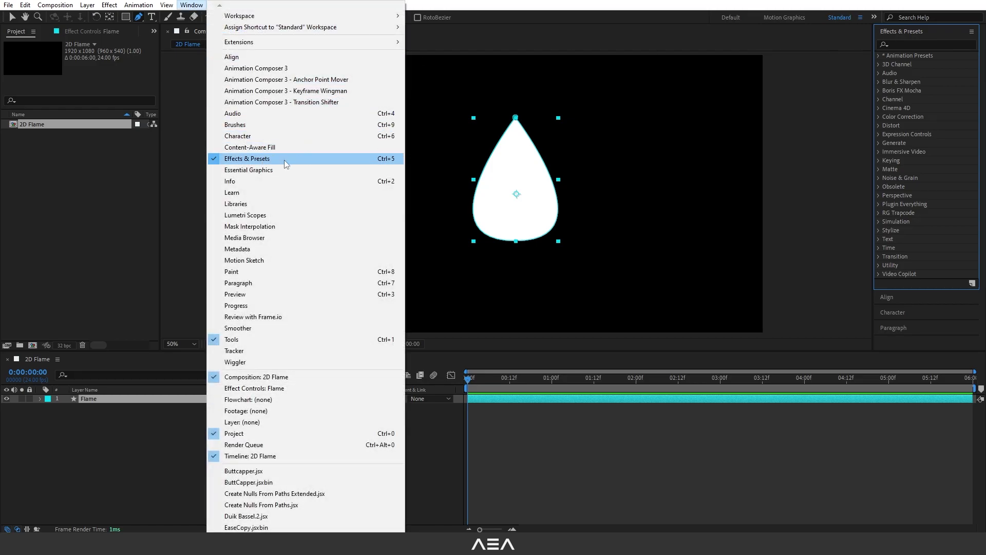
click(910, 43)
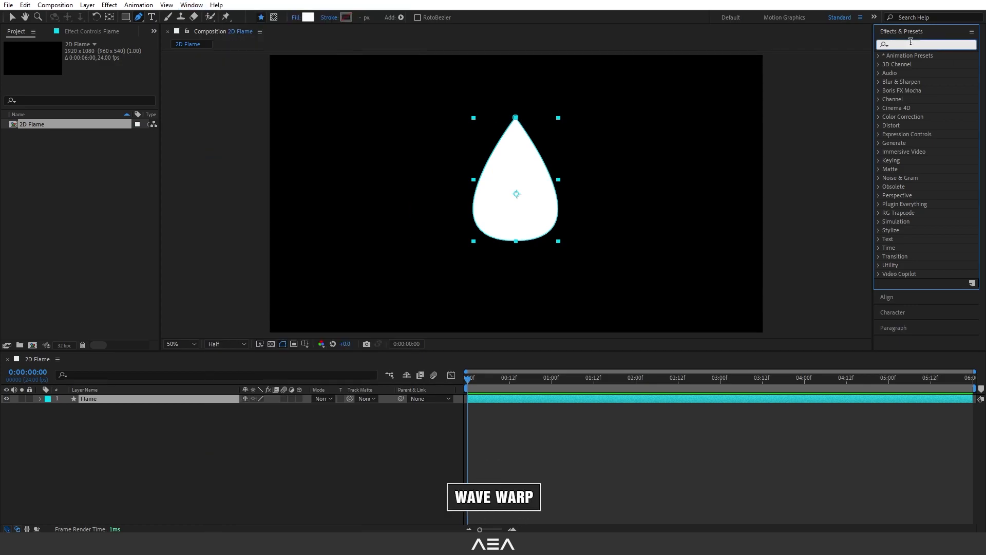
text(wave)
click(916, 64)
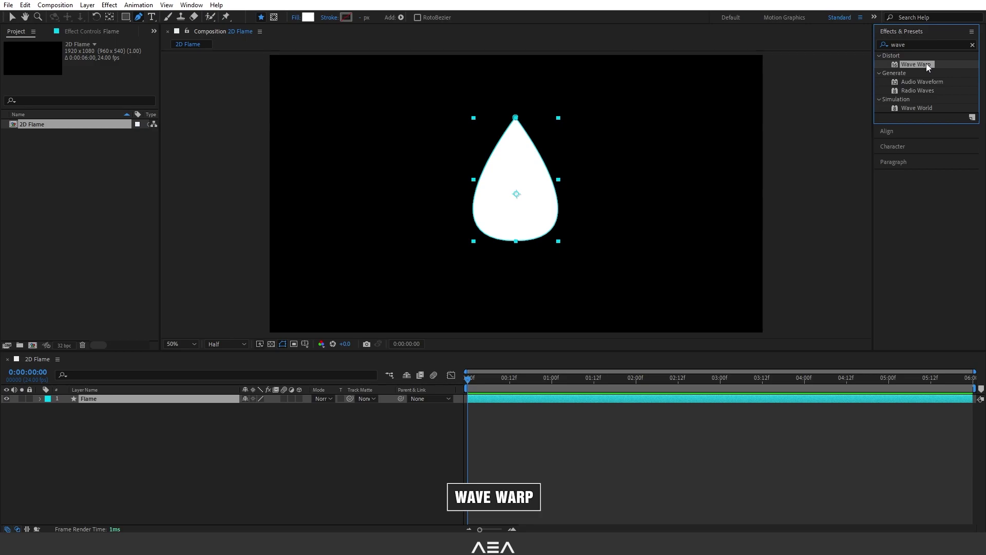
key(v)
double_click(926, 63)
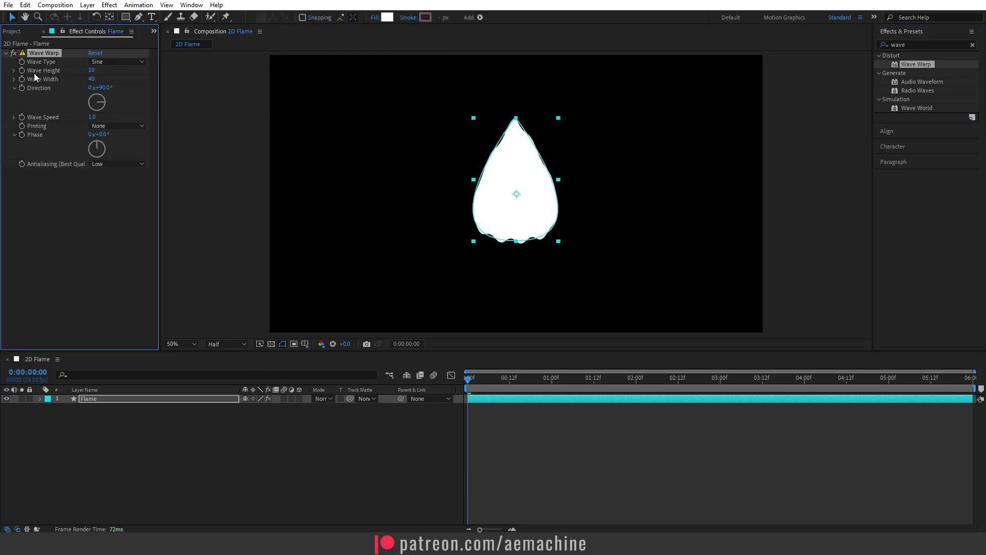
Set the Flame layer's Wave Warp height to 30 and its wave width to 200
text(30)
key(Return)
click(96, 87)
text(90)
key(Return)
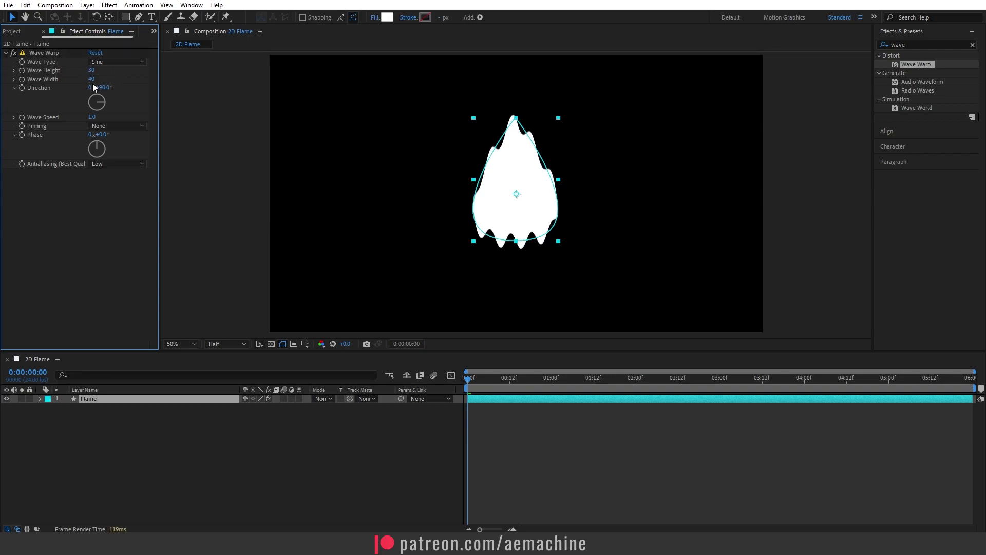
click(92, 79)
text(200)
key(Return)
Set the Wave Warp direction to 0° and the wave speed to 2, and preview the animation
click(112, 88)
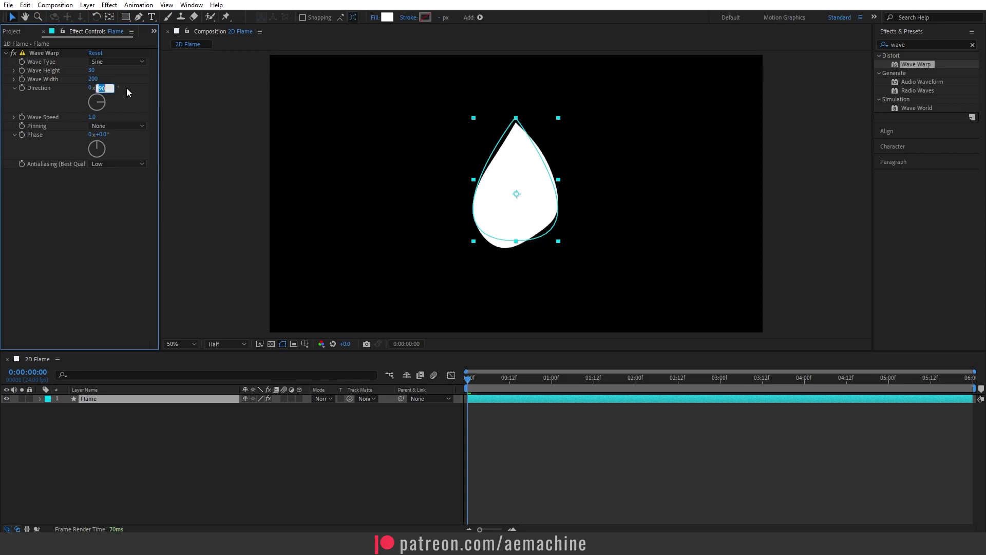
click(92, 117)
text(2)
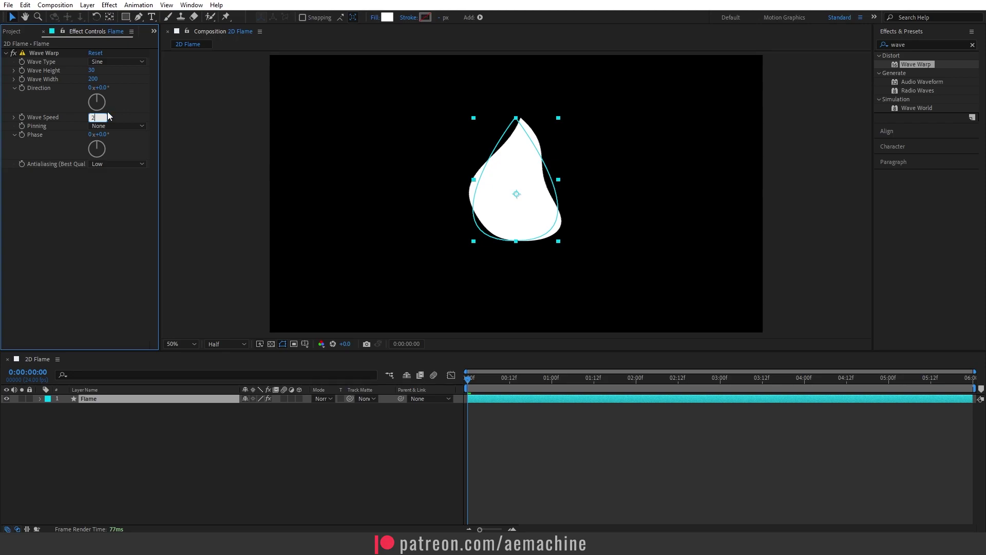
key(Return)
key(space)
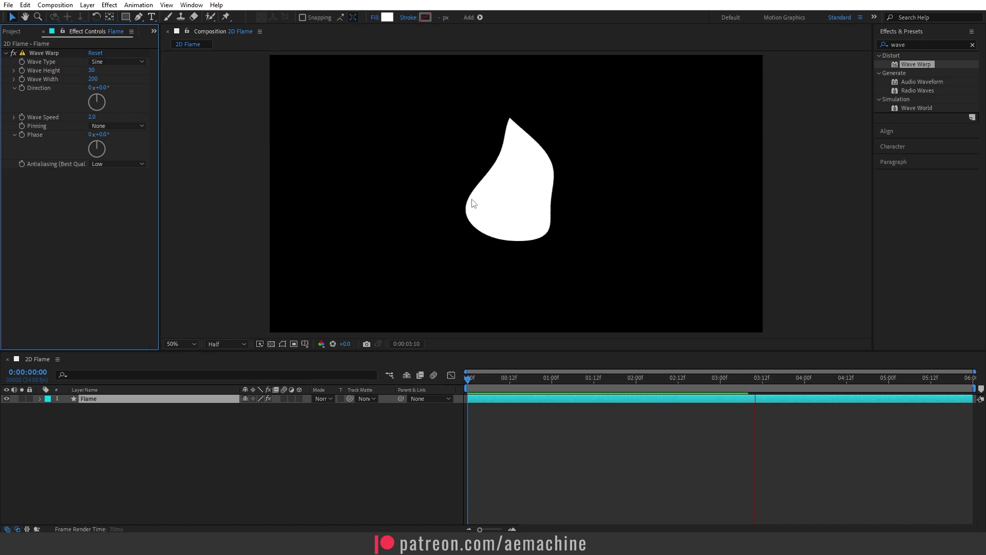
drag(513, 379, 457, 384)
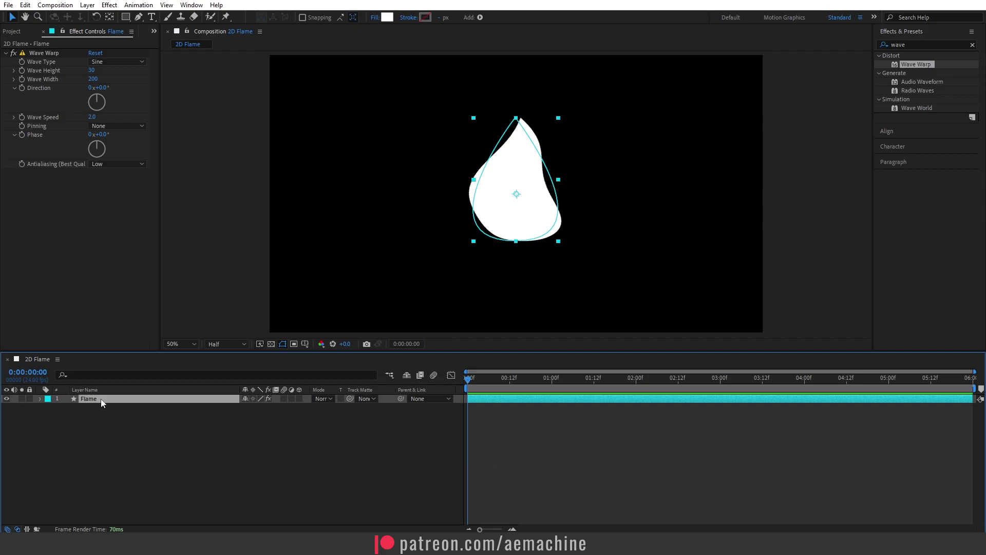
Duplicate the Flame layer and use the copy, Flame 2, as the track matte of the original Flame layer
key(ctrl+d)
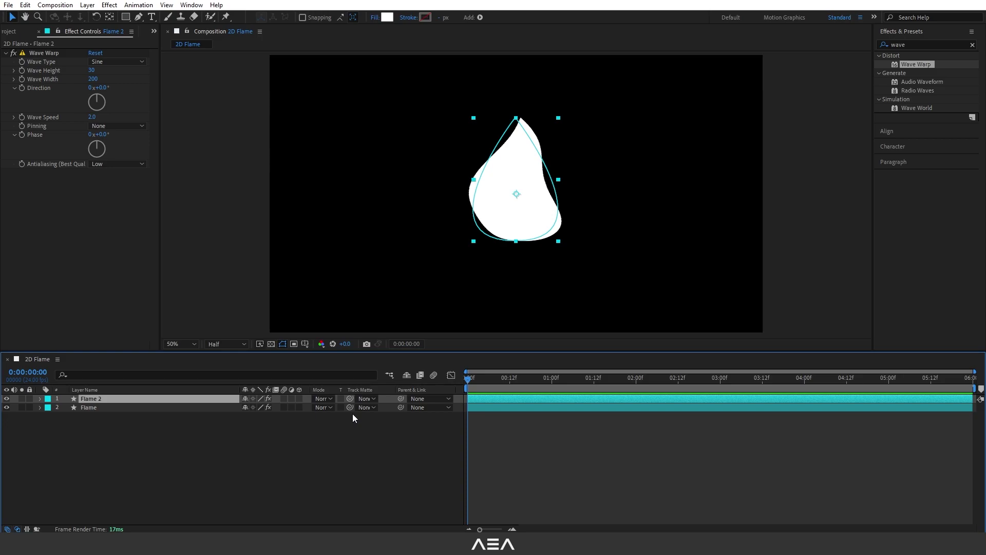
click(94, 408)
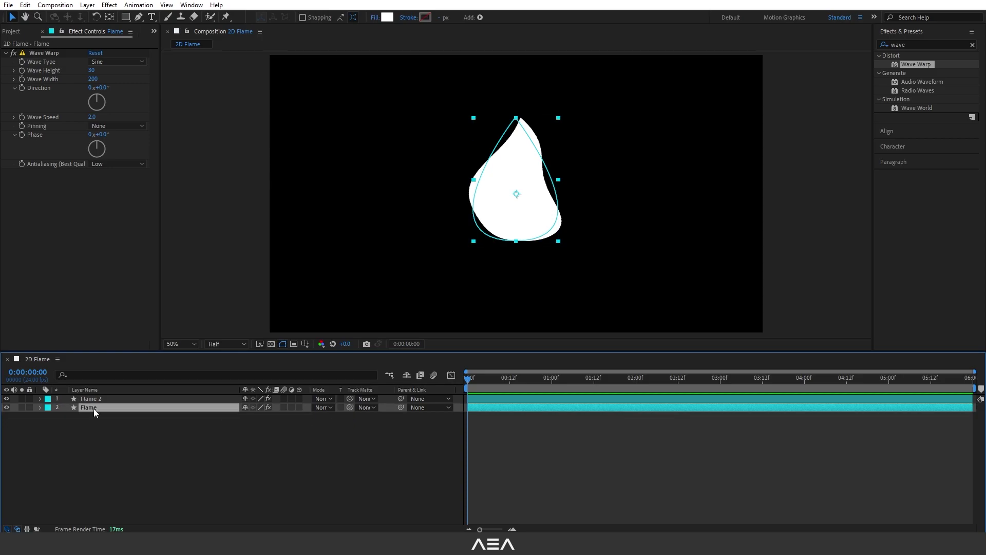
drag(350, 408, 93, 398)
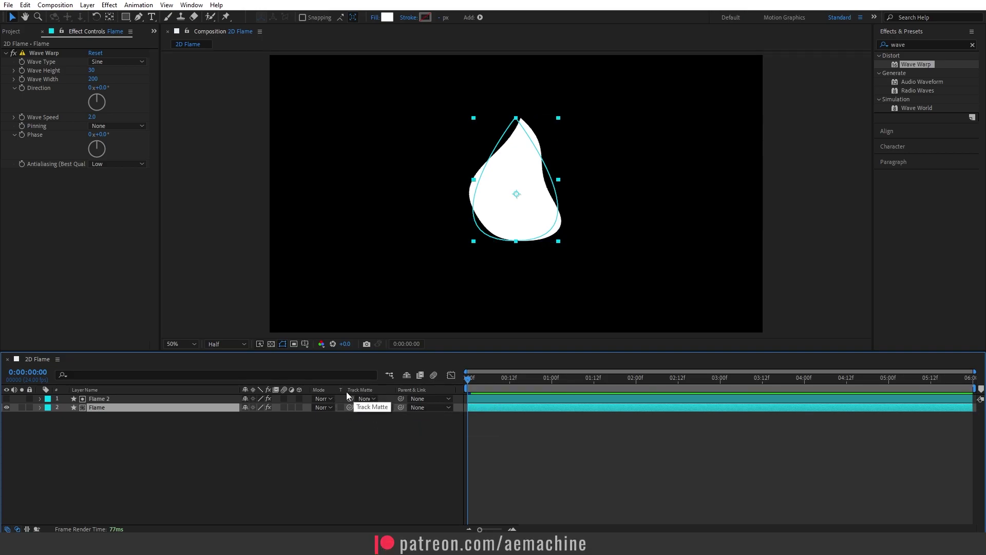
Check whether the Modes column is enabled among the timeline's columns
right_click(368, 392)
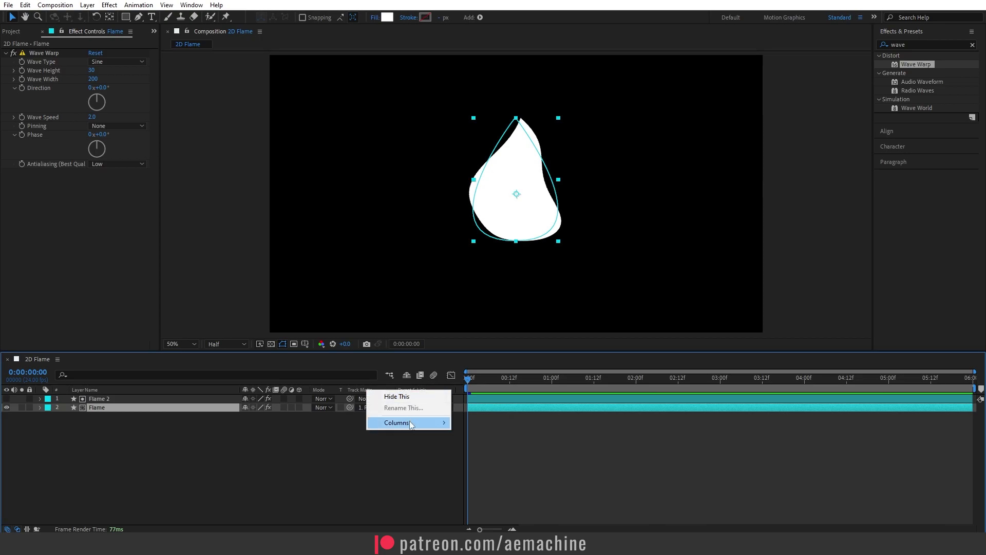
mouse_move(412, 423)
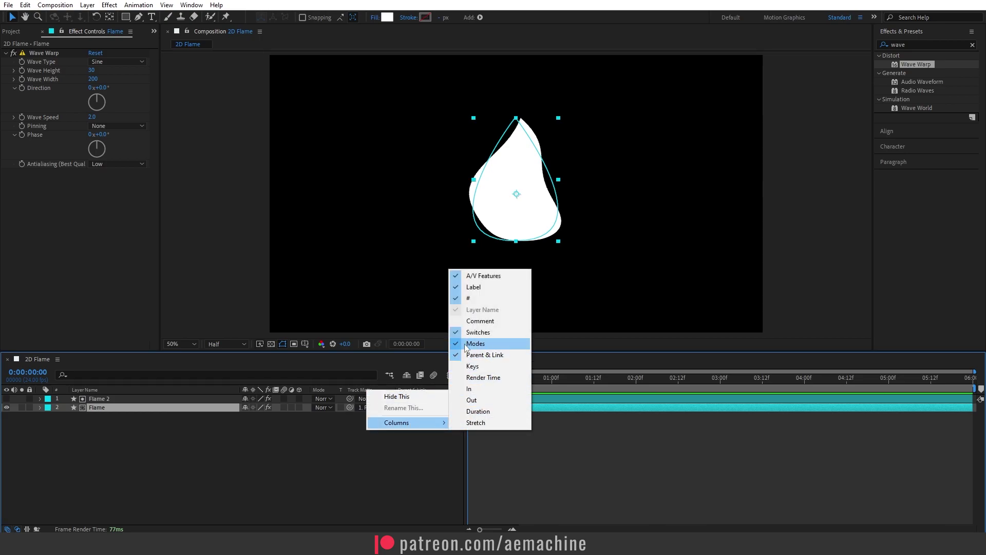
click(341, 427)
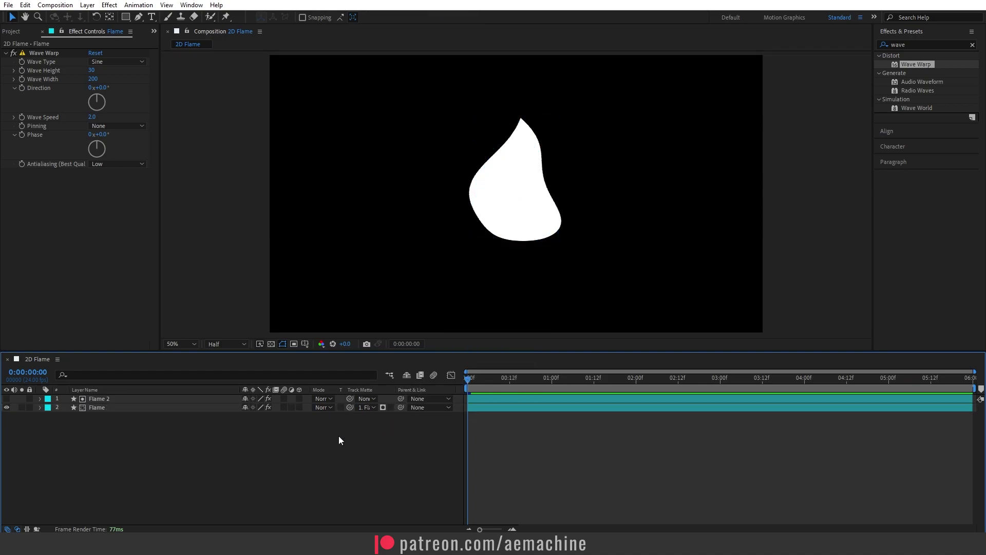
Set the Wave Warp height of Flame 2 to 60 and its phase to 60°, and preview the animation
drag(508, 378, 419, 389)
click(119, 399)
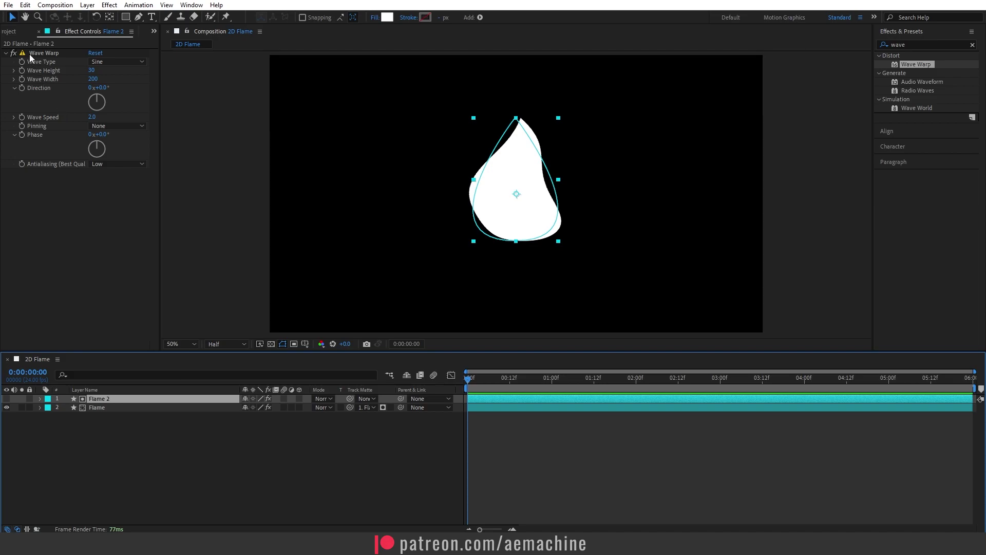
click(92, 70)
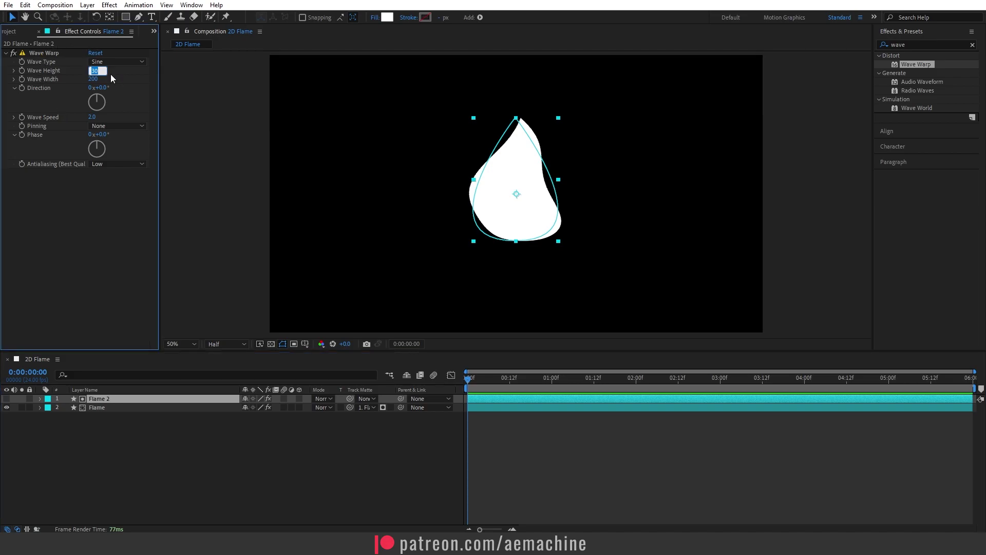
text(60)
key(Return)
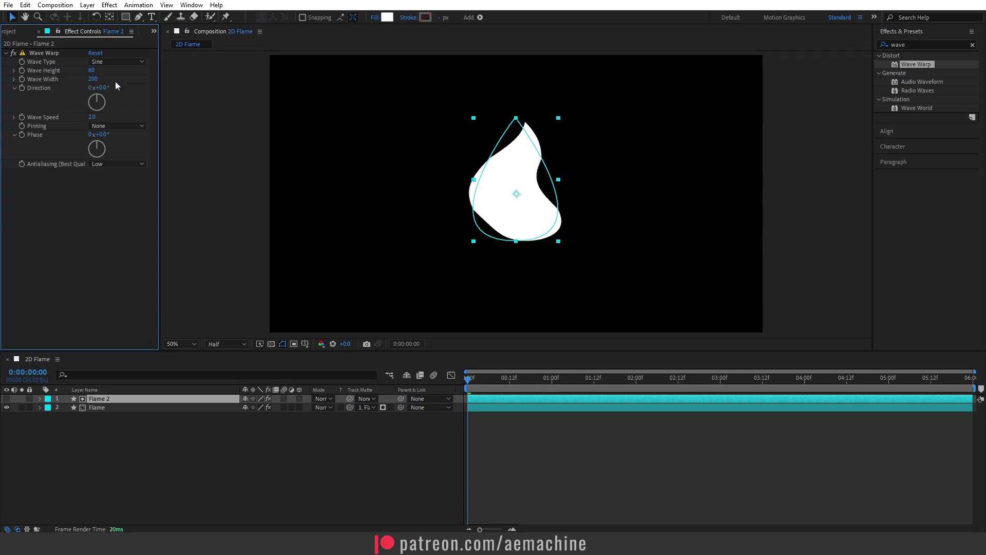
click(103, 135)
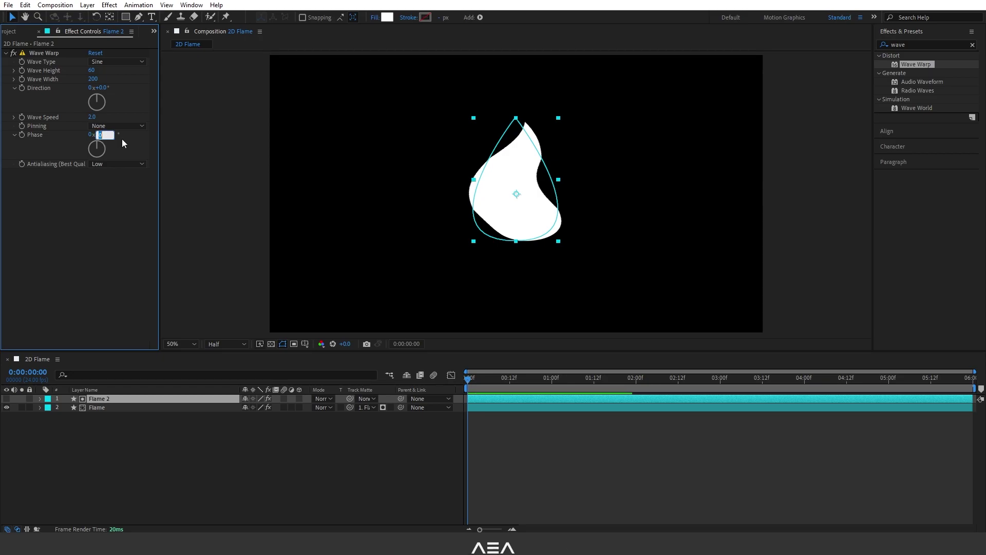
text(60)
key(Return)
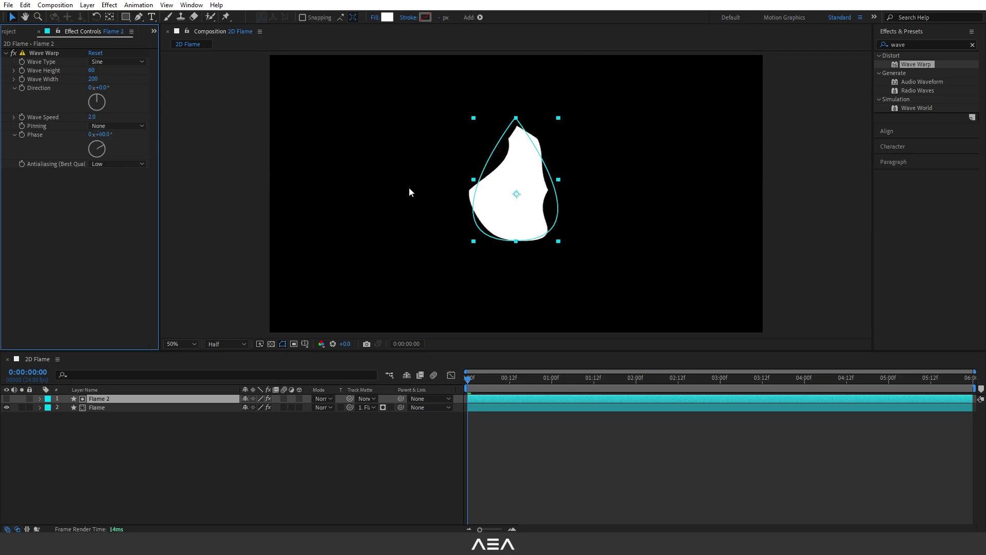
key(space)
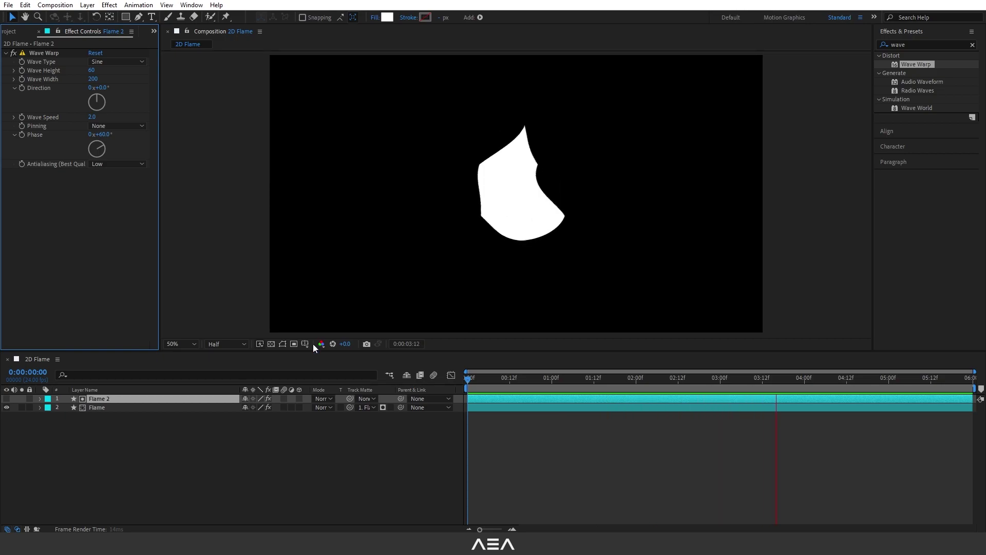
Duplicate the Flame 2 layer and make the copy, Flame 3, visible
click(104, 399)
click(117, 398)
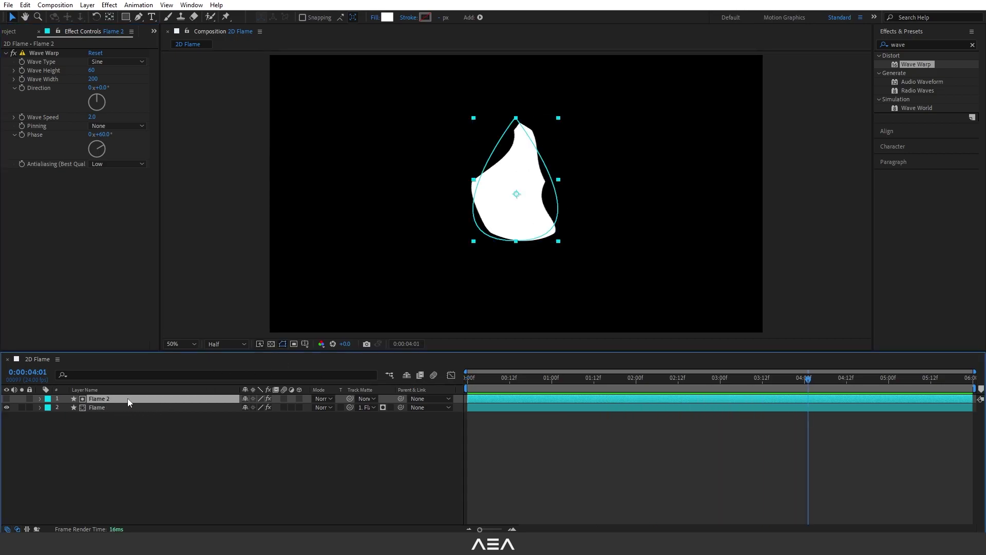
key(ctrl+d)
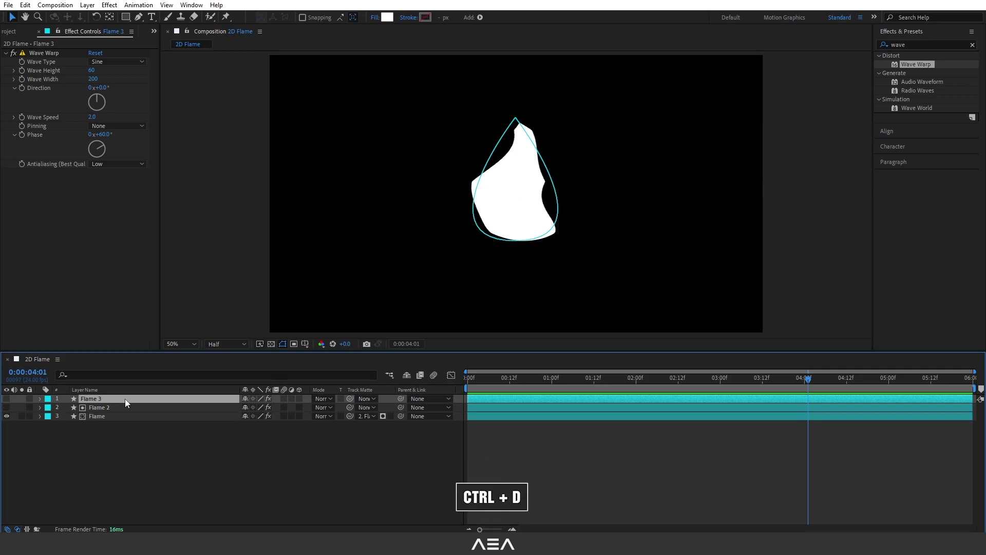
click(6, 399)
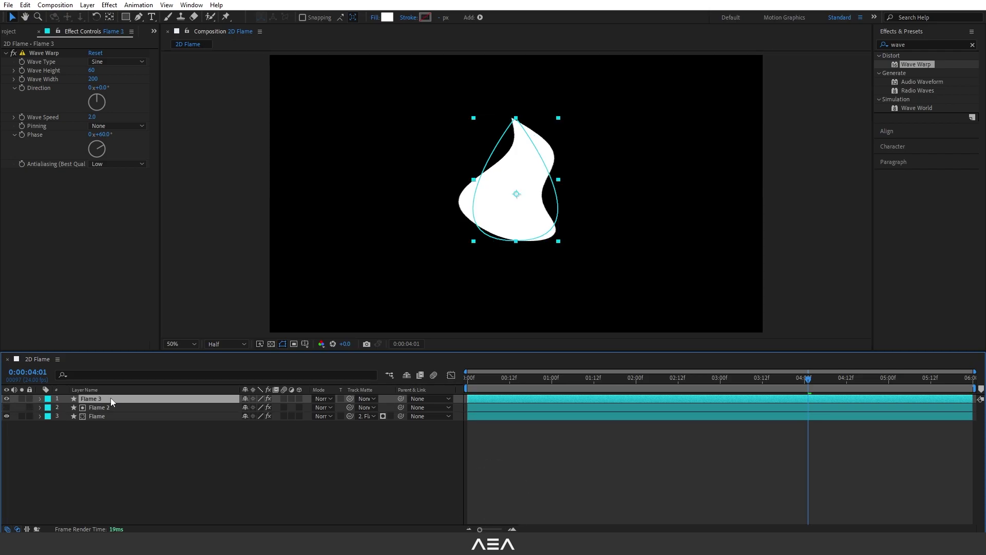
Set the Flame layer as the inverted track matte of Flame 3 and preview the animation from the start
drag(350, 399, 103, 416)
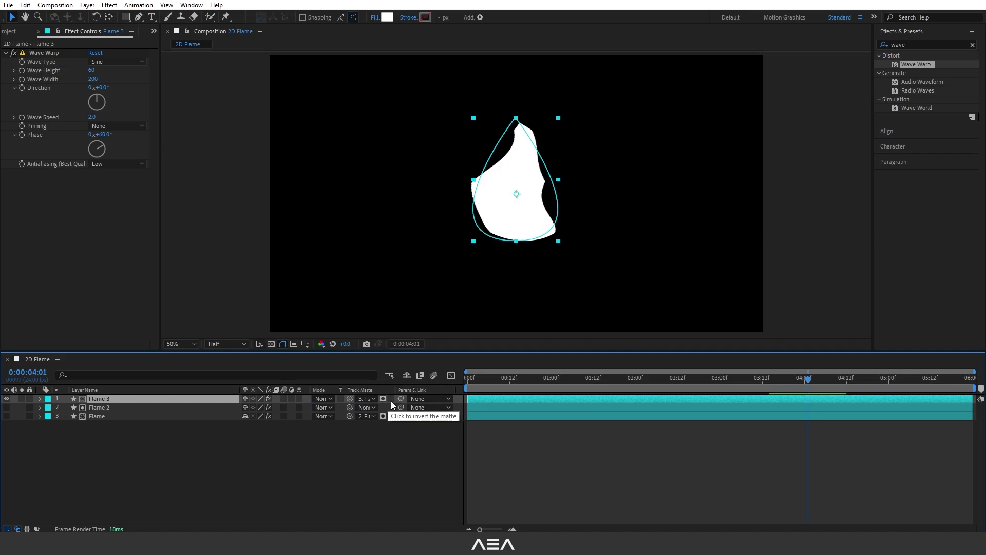
click(390, 400)
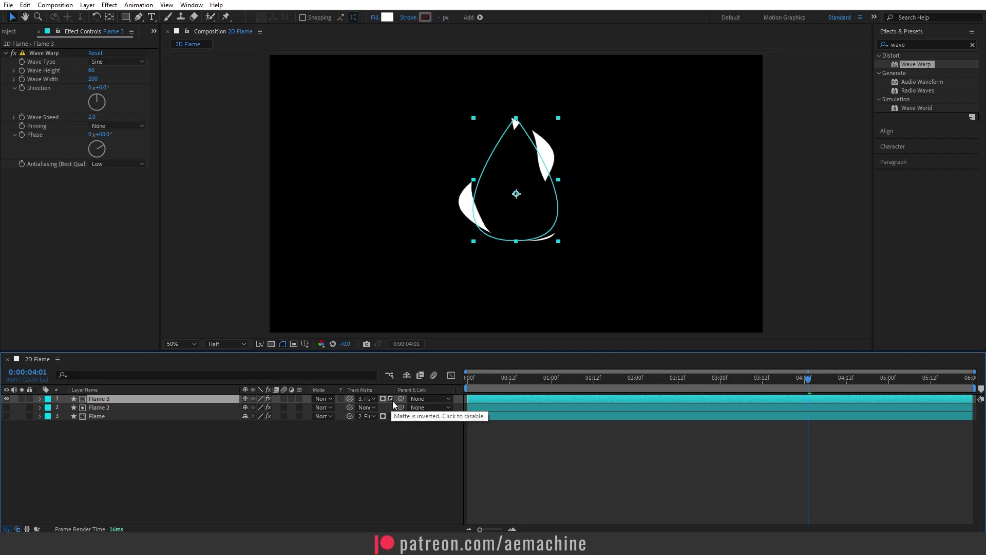
key(Home)
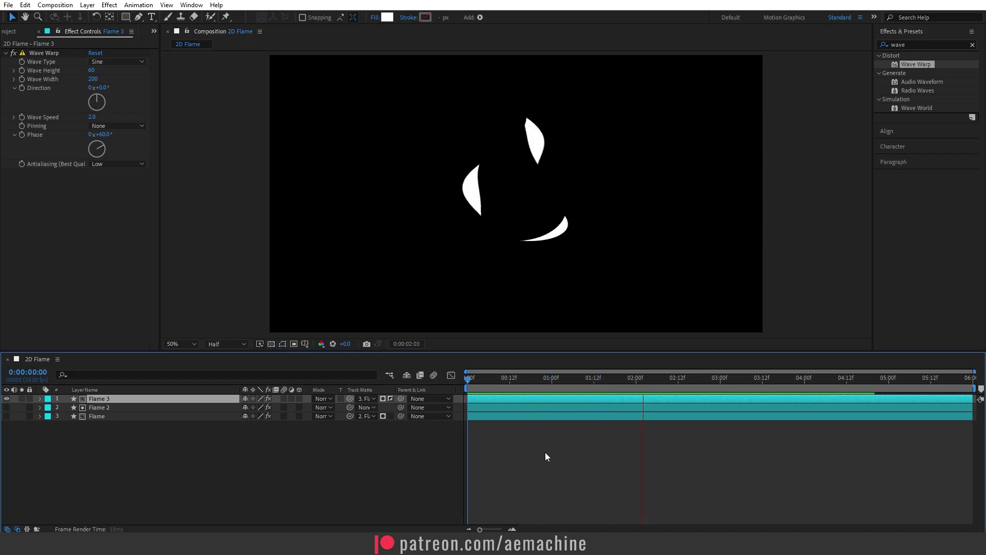
Make the original Flame layer visible again and move the current time to 0:00:00:17
click(103, 417)
click(7, 416)
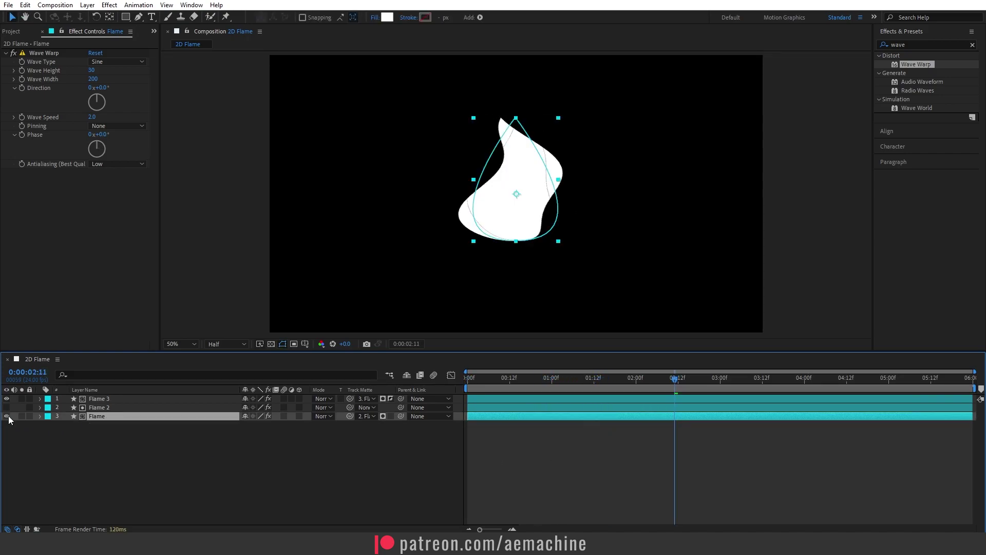
drag(488, 385, 527, 390)
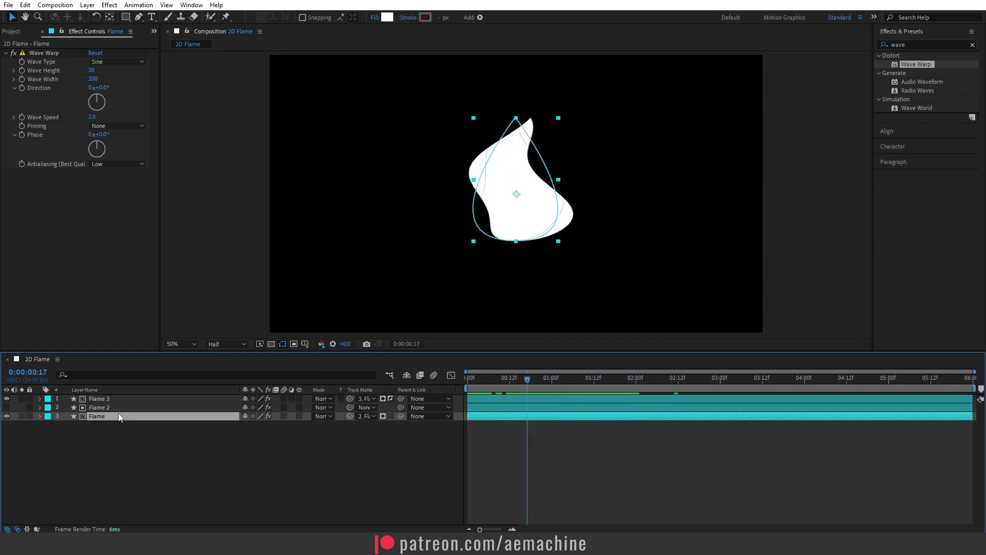
Shift the Flame 3 layer about 6 frames earlier in time and preview the animation
click(88, 399)
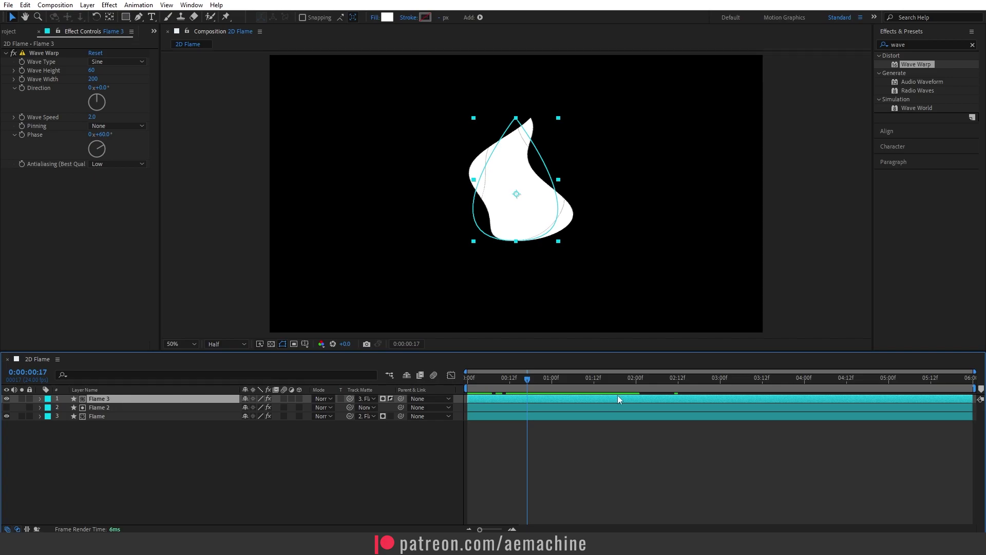
drag(624, 397, 605, 400)
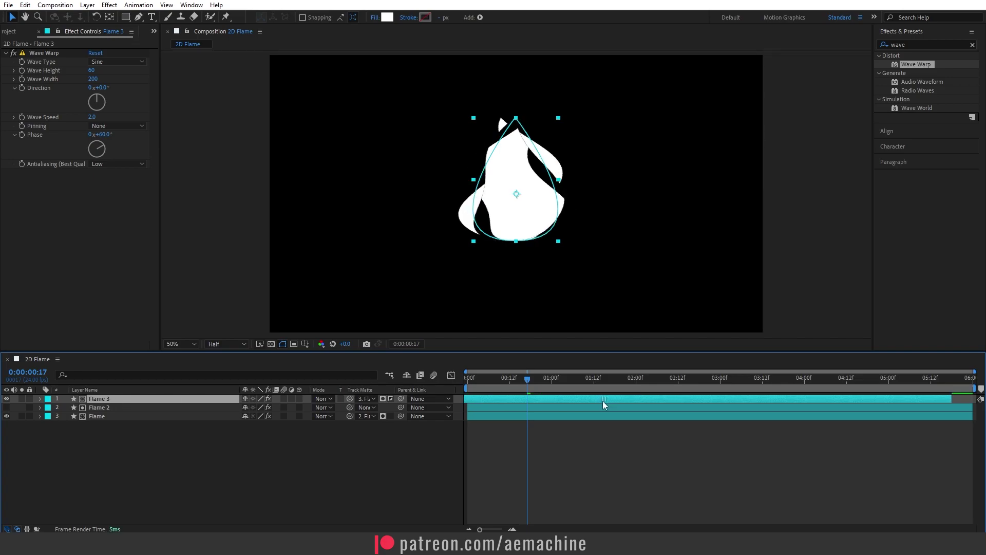
key(space)
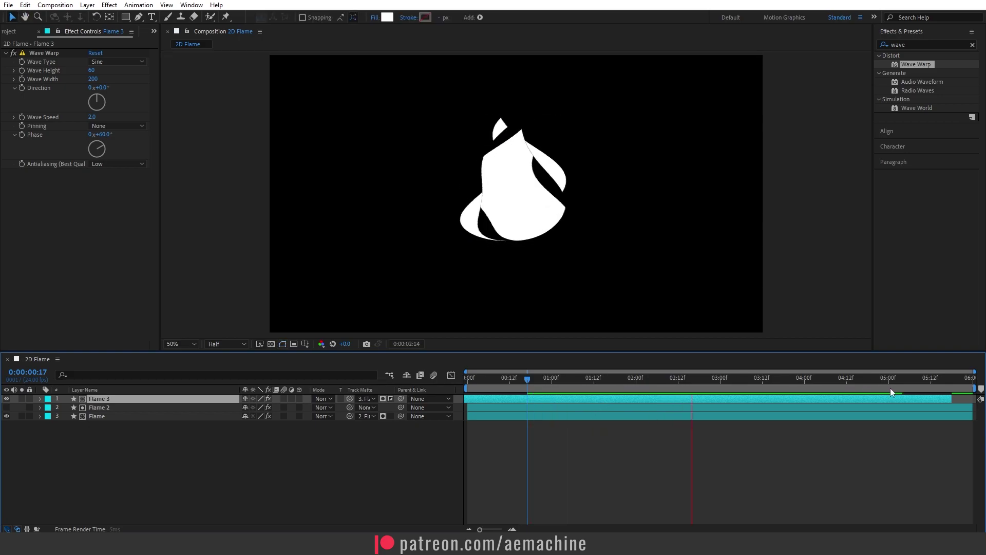
key(space)
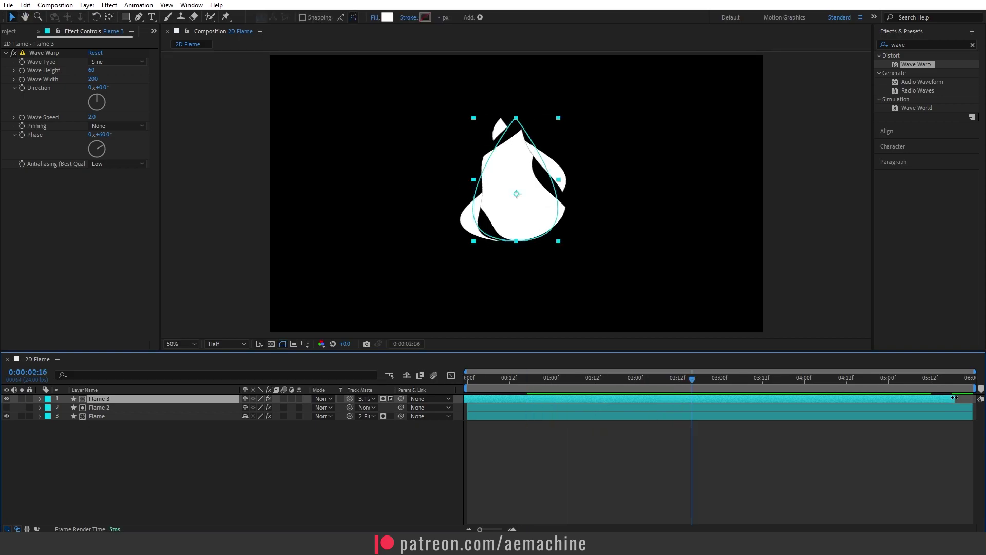
Extend the end of the Flame 3 layer to the composition's end and preview from the first frame
drag(958, 398, 975, 398)
drag(526, 378, 466, 378)
key(space)
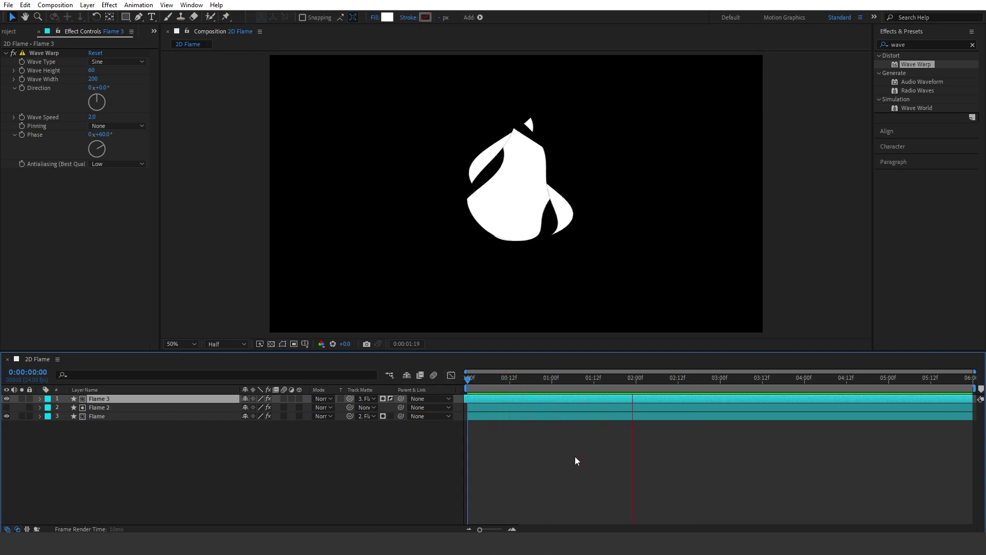
key(space)
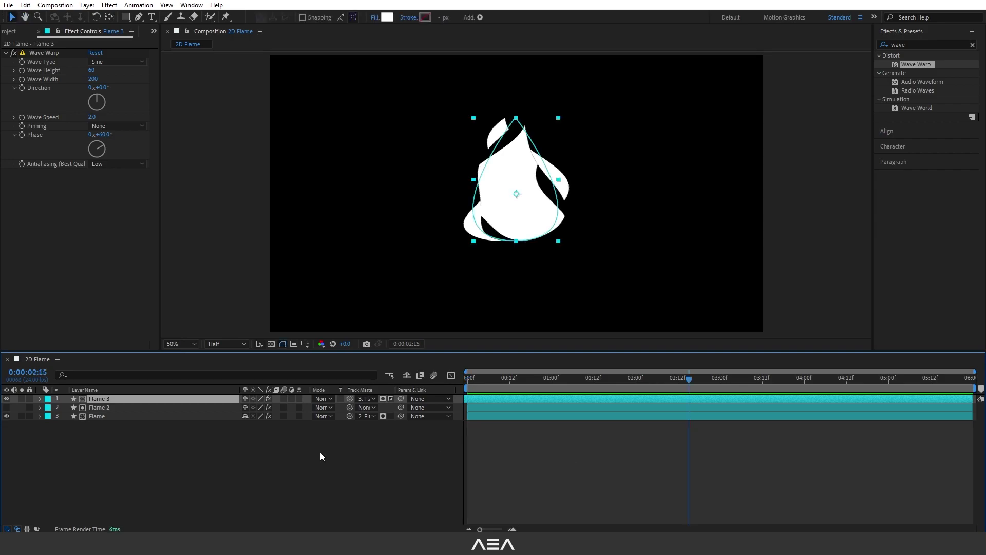
Apply the Fill effect to the Flame layer and set its color to orange FF5A00
click(101, 417)
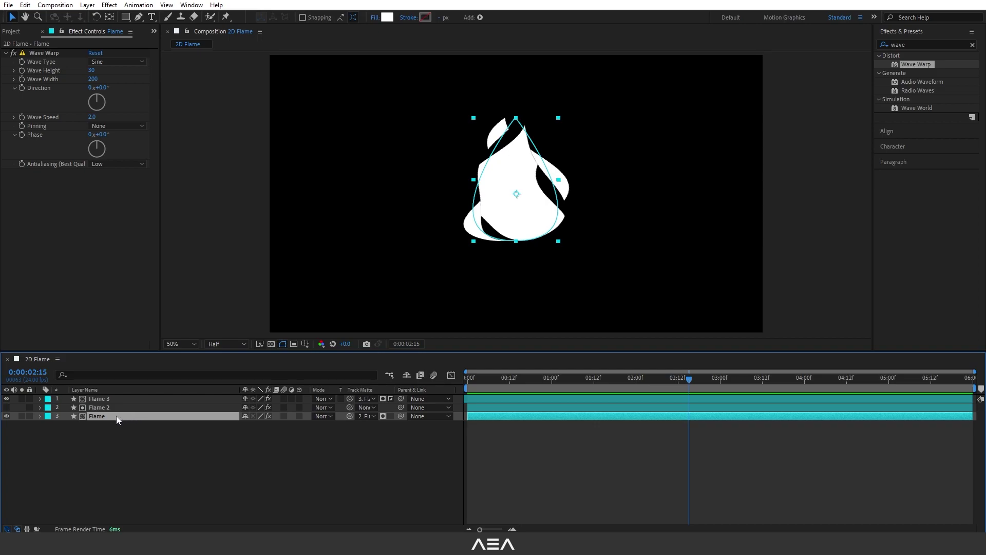
click(919, 44)
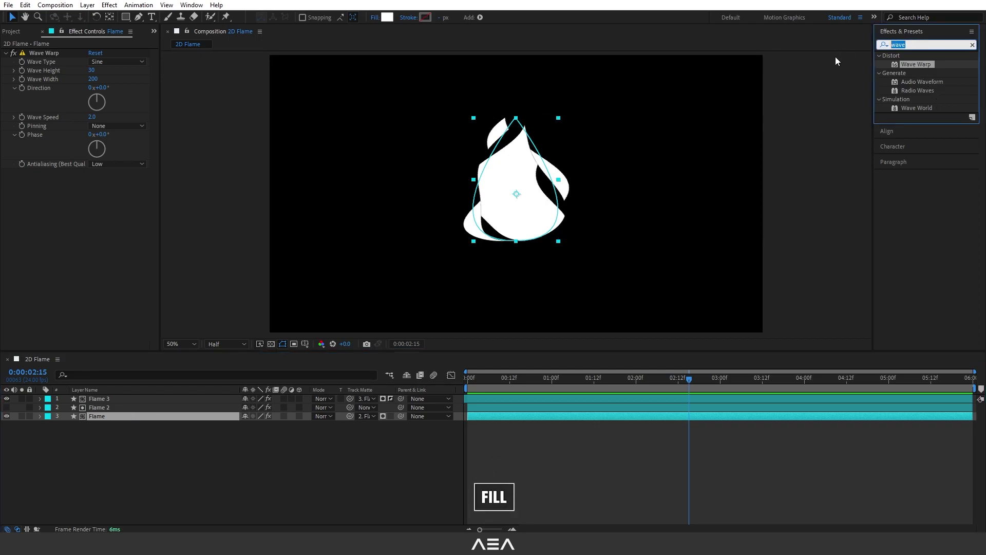
text(fill)
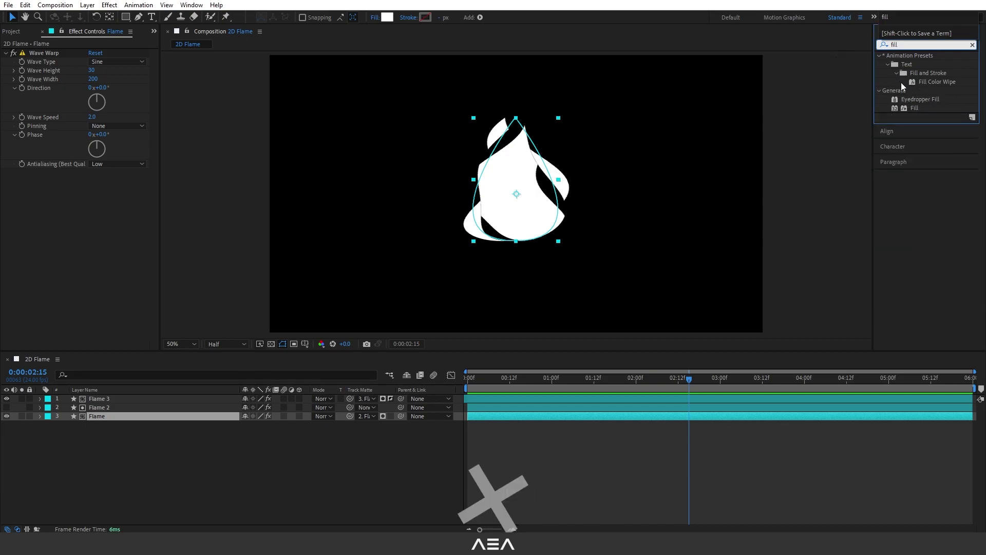
double_click(914, 109)
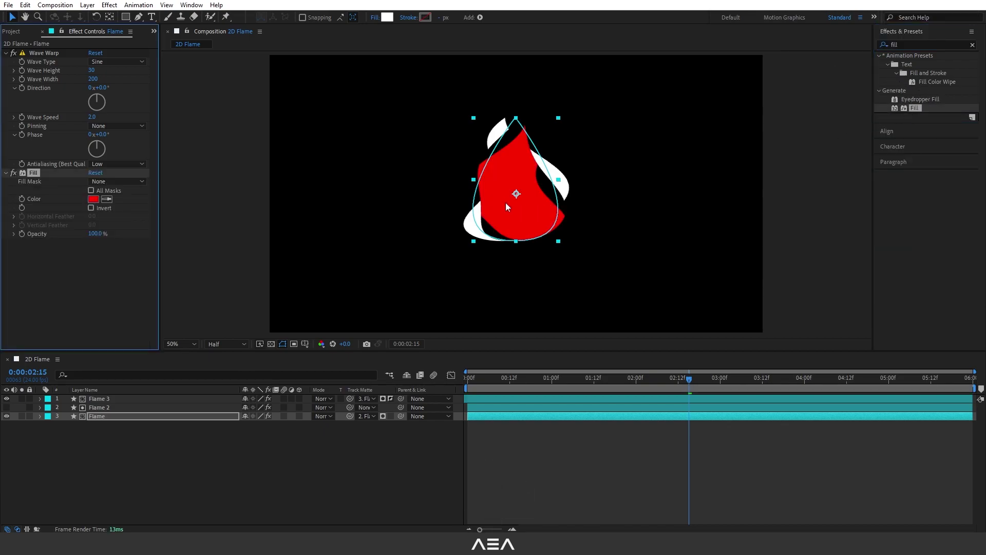
click(93, 199)
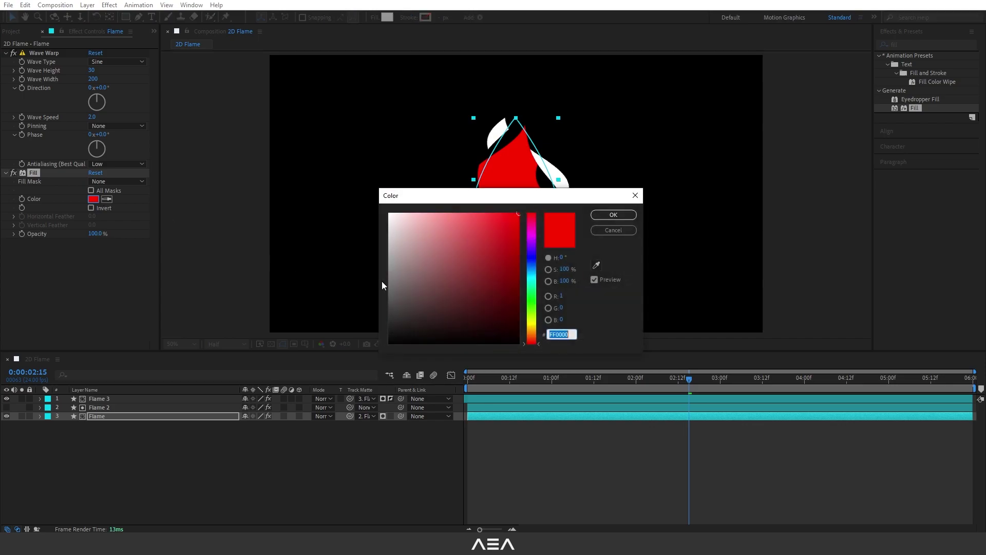
drag(536, 332, 538, 340)
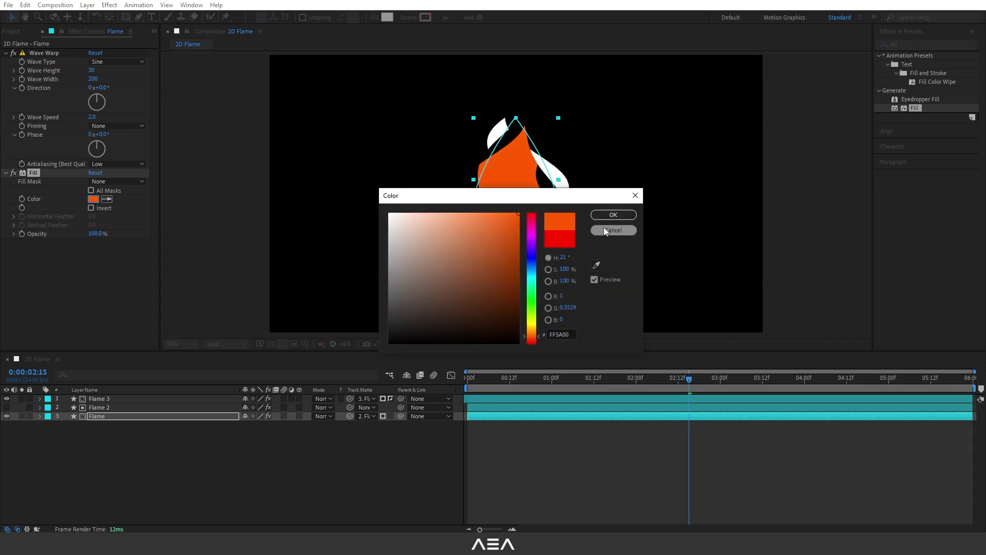
click(616, 215)
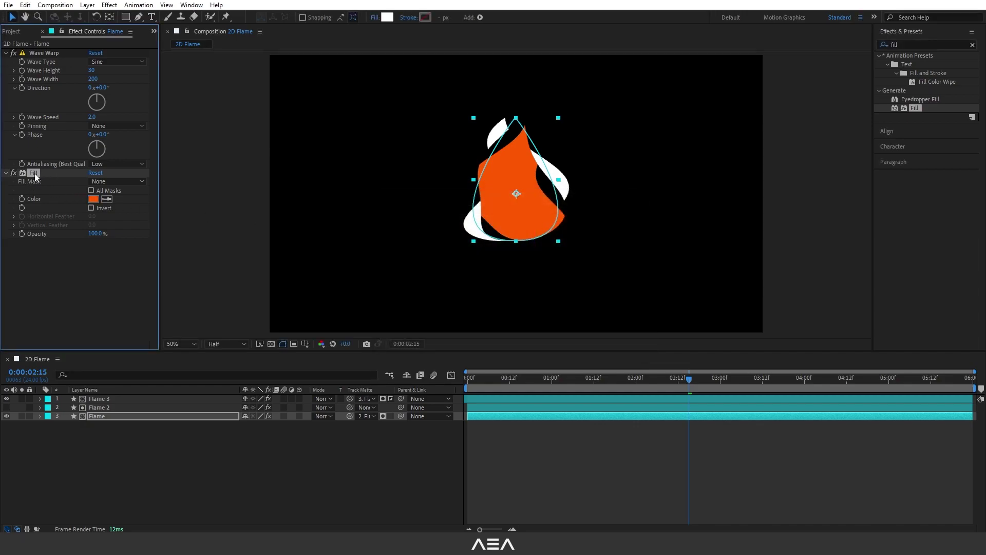
Copy the Fill effect from Flame to Flame 3 and set the copy's color to yellow FFEA00
key(ctrl+c)
click(92, 399)
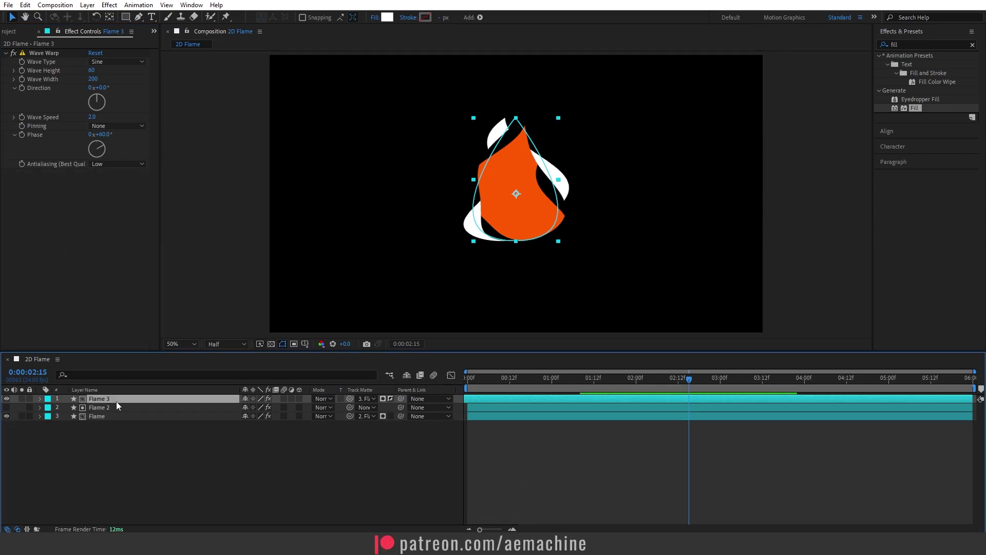
key(ctrl+v)
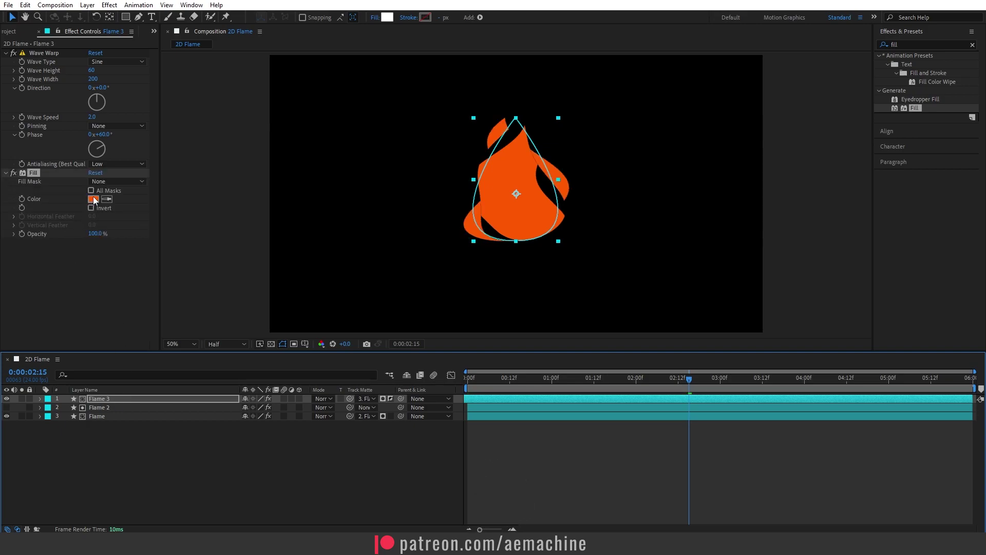
click(93, 200)
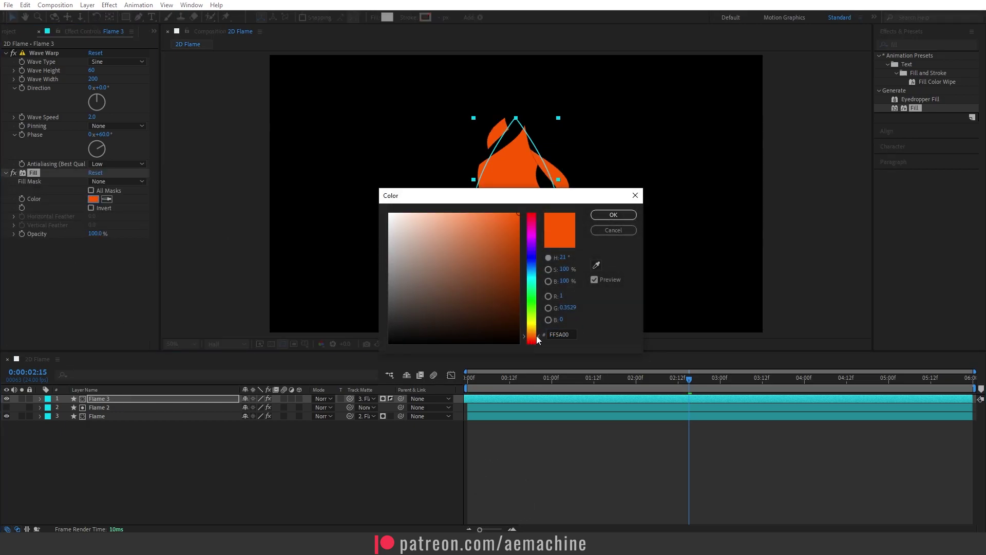
drag(535, 339, 536, 324)
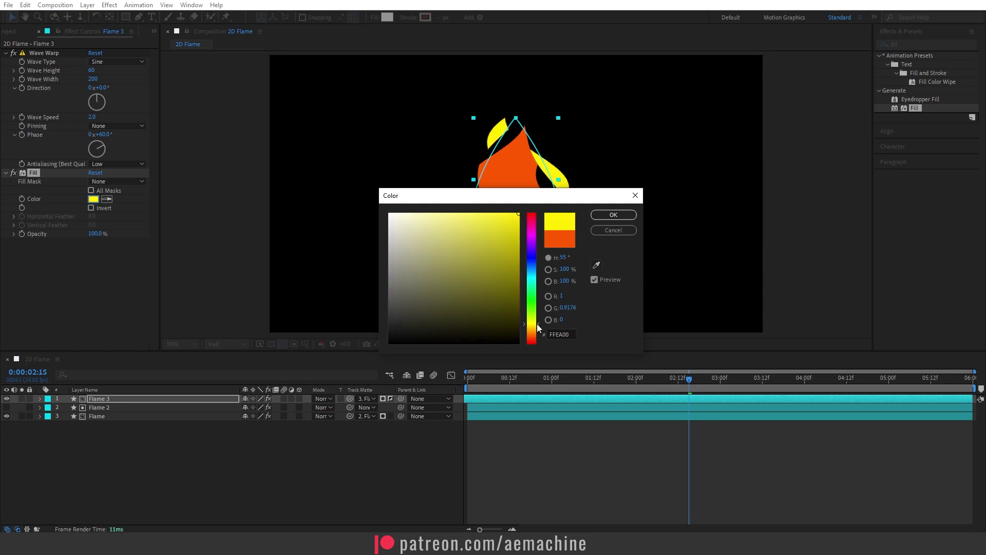
click(605, 216)
Preview the two-colored flame animation from the first frame
drag(492, 391, 461, 381)
key(space)
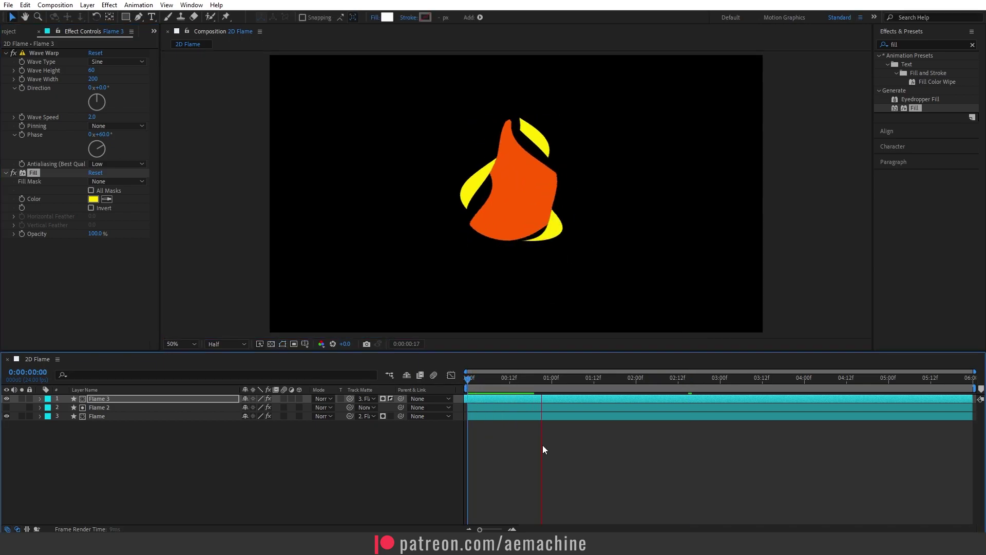
key(space)
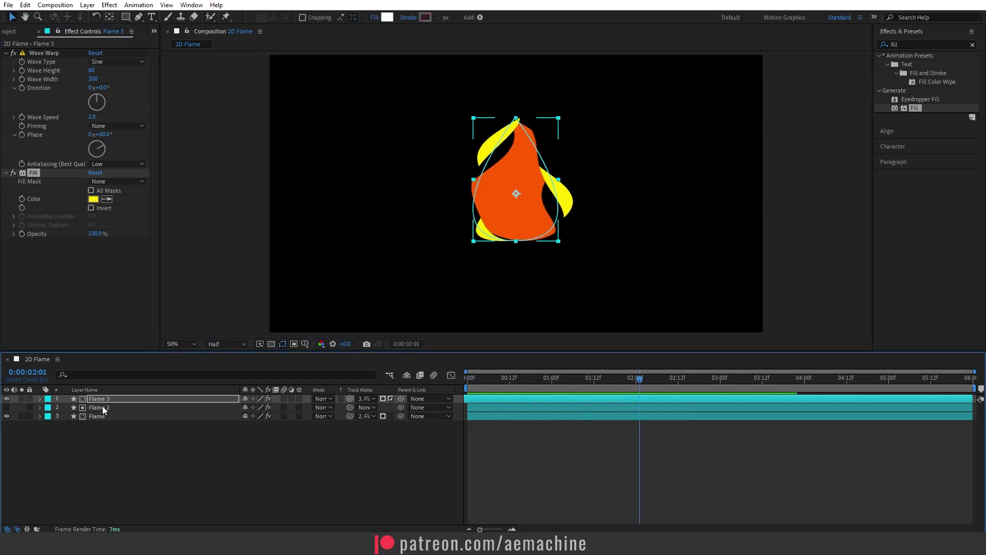
Unlink the scale proportions of Flame 3 and set its vertical scale to 99%
click(96, 401)
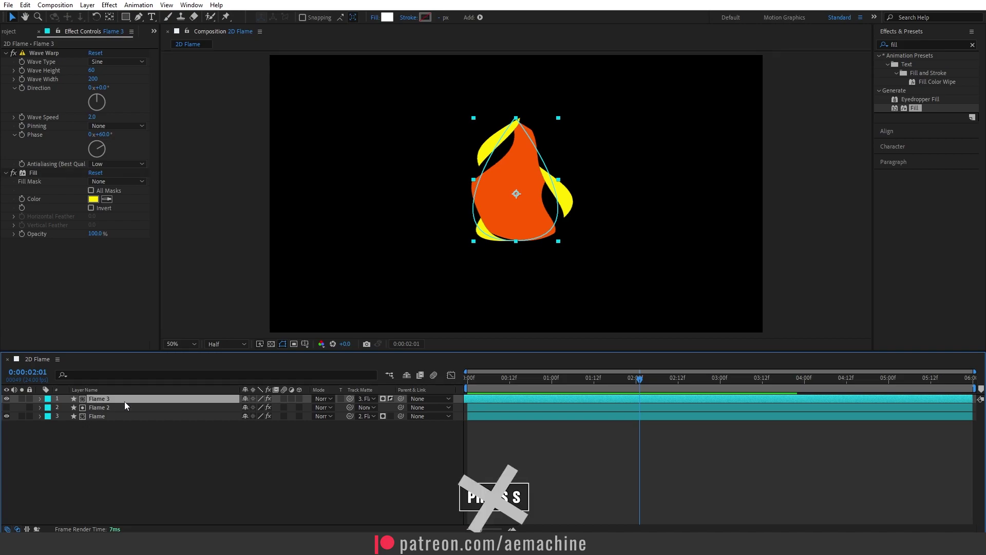
key(s)
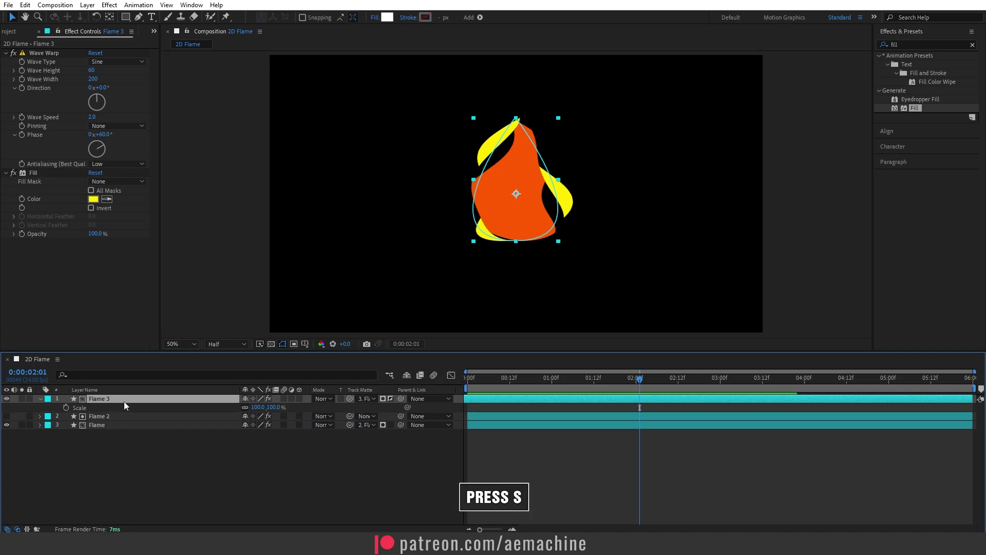
click(245, 407)
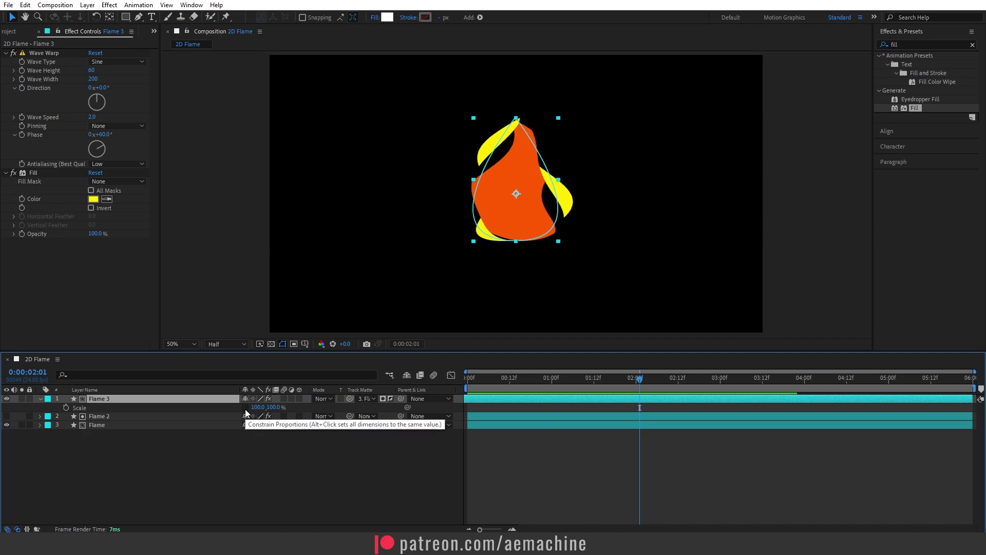
drag(271, 407, 273, 407)
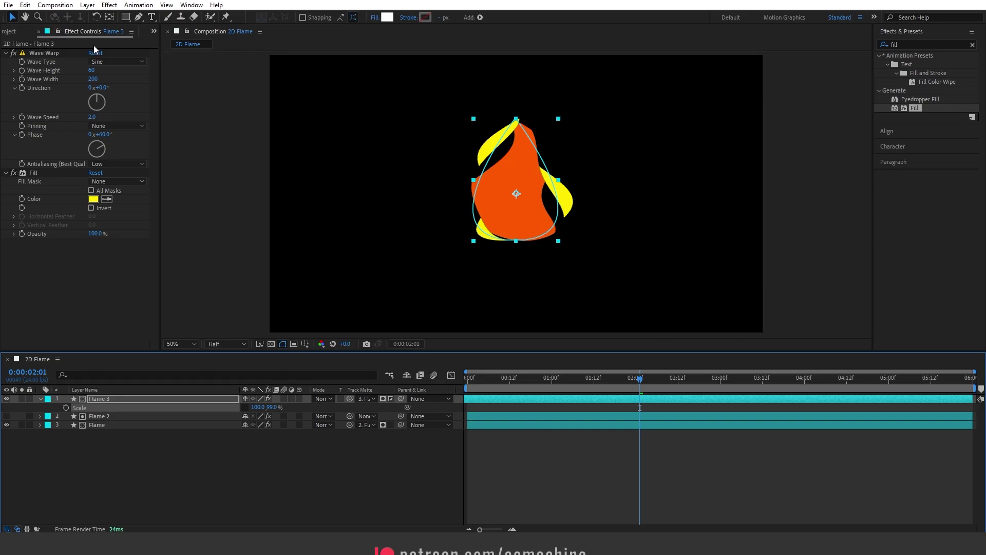
Shorten both curve handles of the bottom point on Flame 3's Path 1, narrowing the base of the teardrop slightly
click(40, 399)
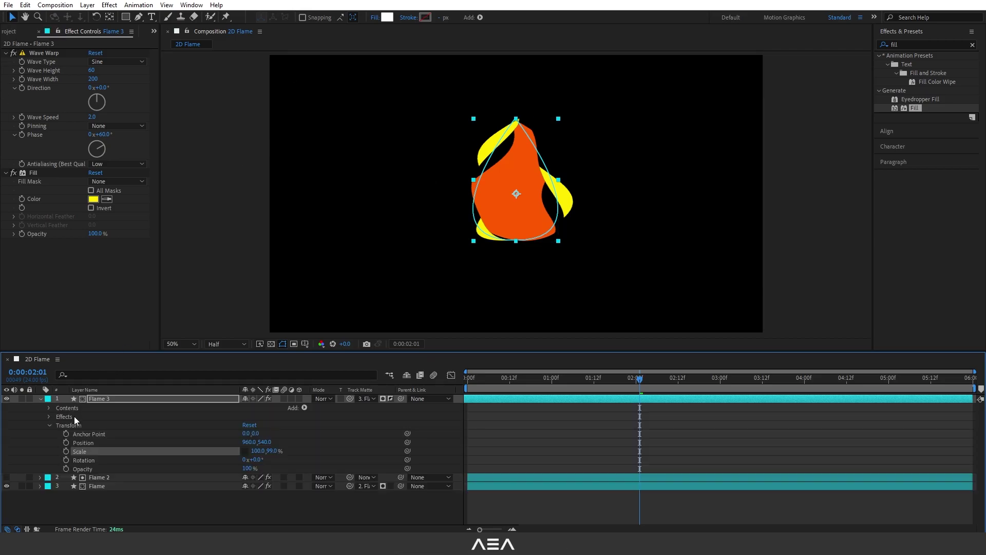
click(49, 407)
click(57, 416)
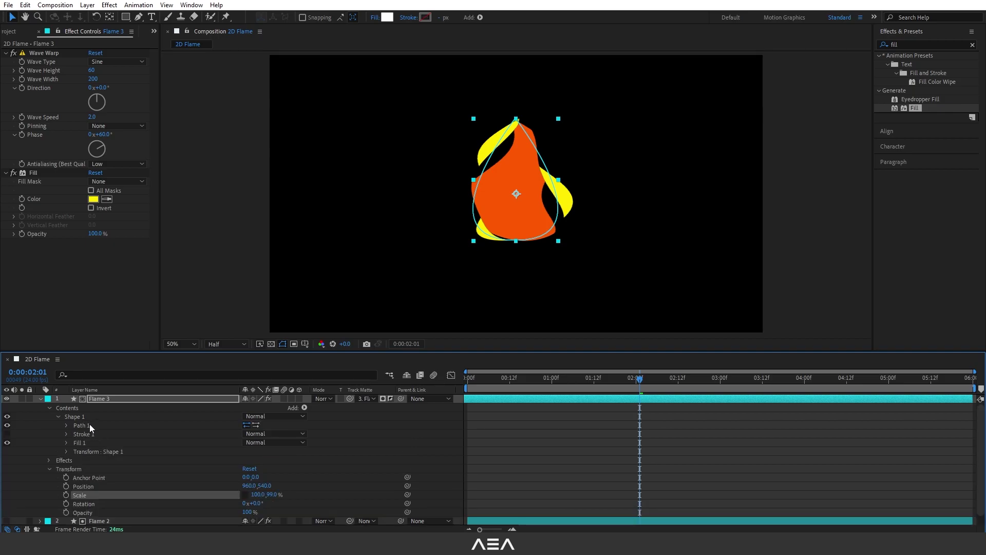
click(89, 425)
click(60, 424)
click(66, 425)
click(97, 434)
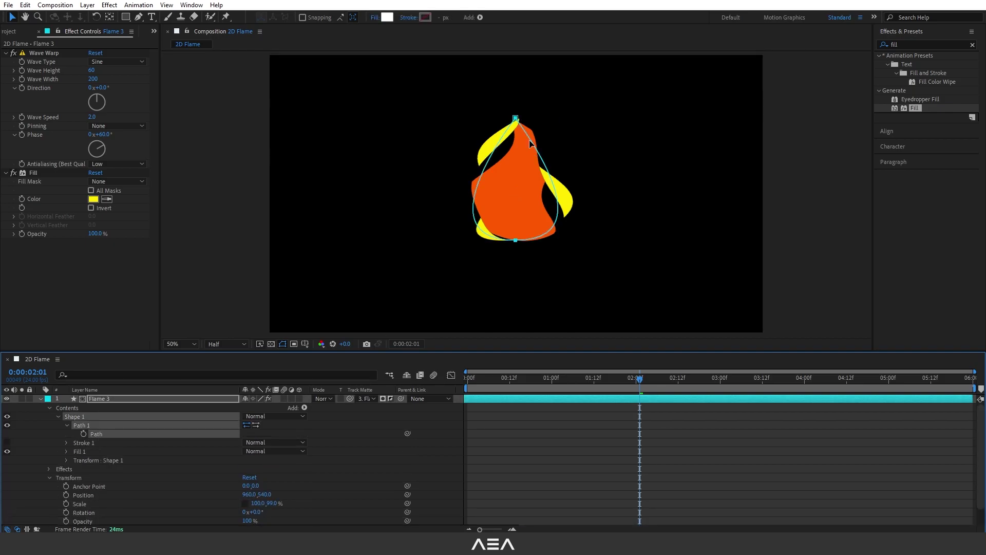
click(516, 240)
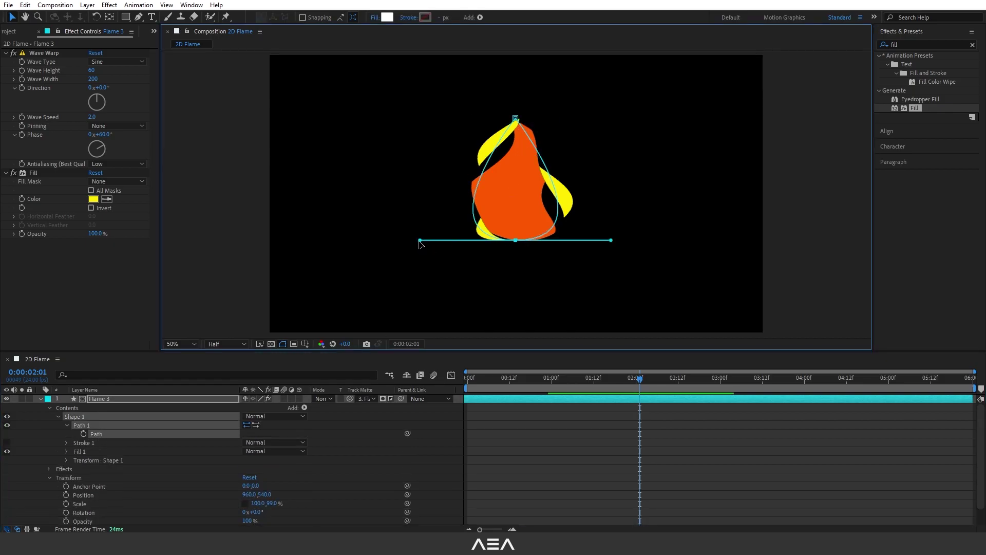
drag(419, 240, 432, 241)
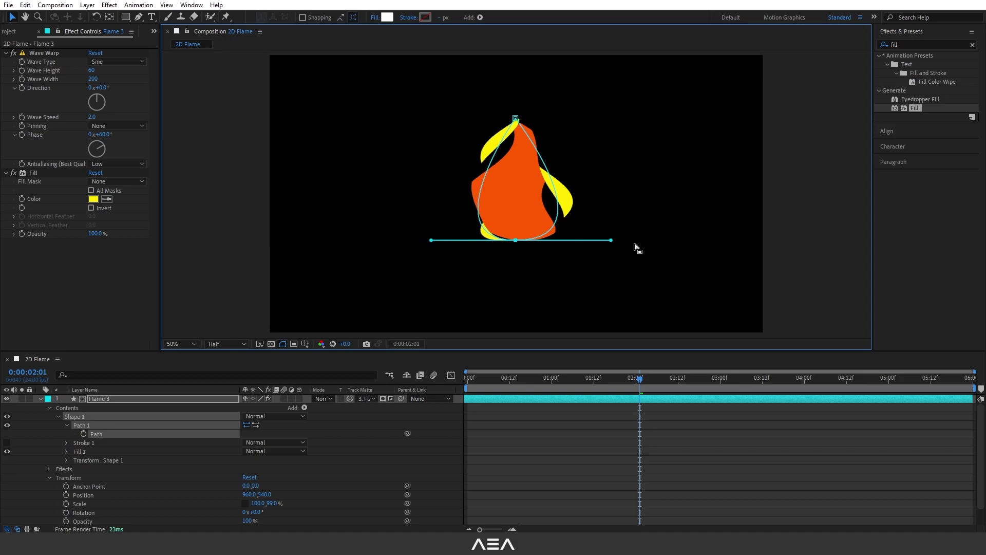
drag(611, 239, 608, 240)
click(40, 399)
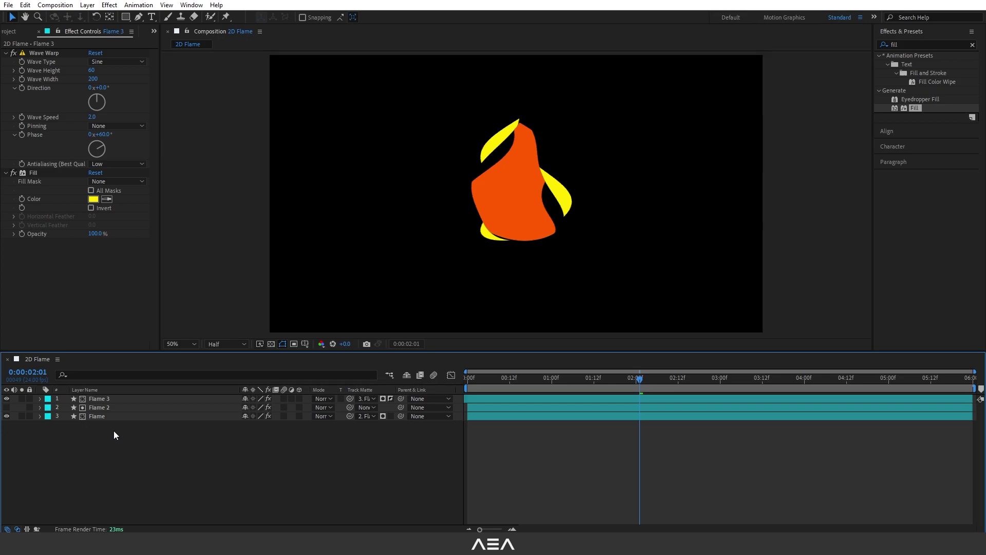
Pre-compose all three flame layers into a composition named Flame Composite, moving all attributes into it
drag(167, 443, 113, 393)
right_click(115, 404)
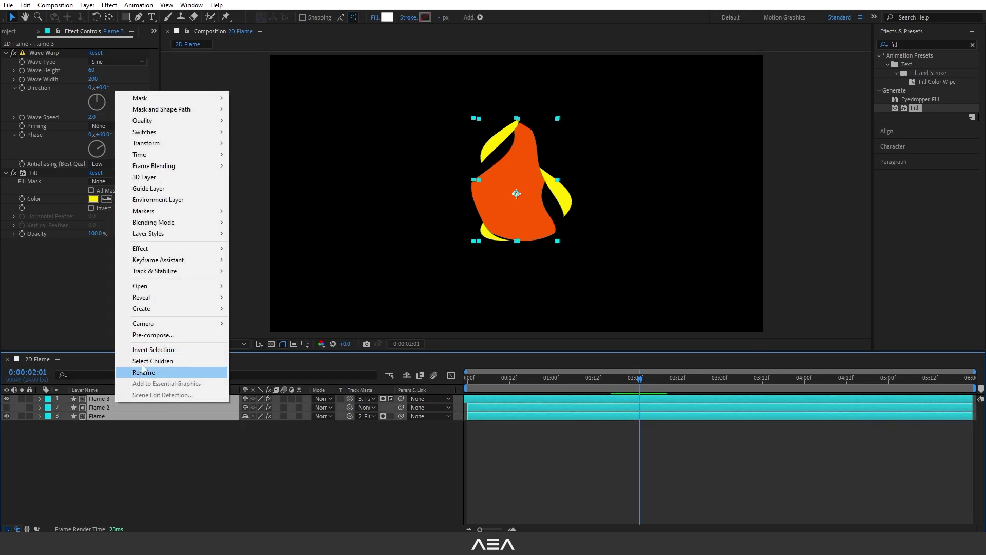
click(153, 334)
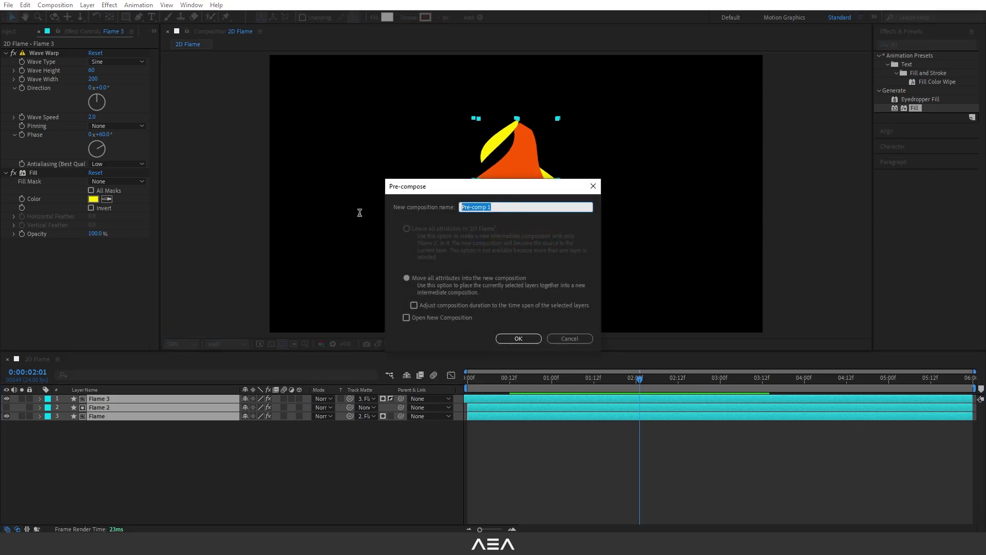
text(Flame Composite)
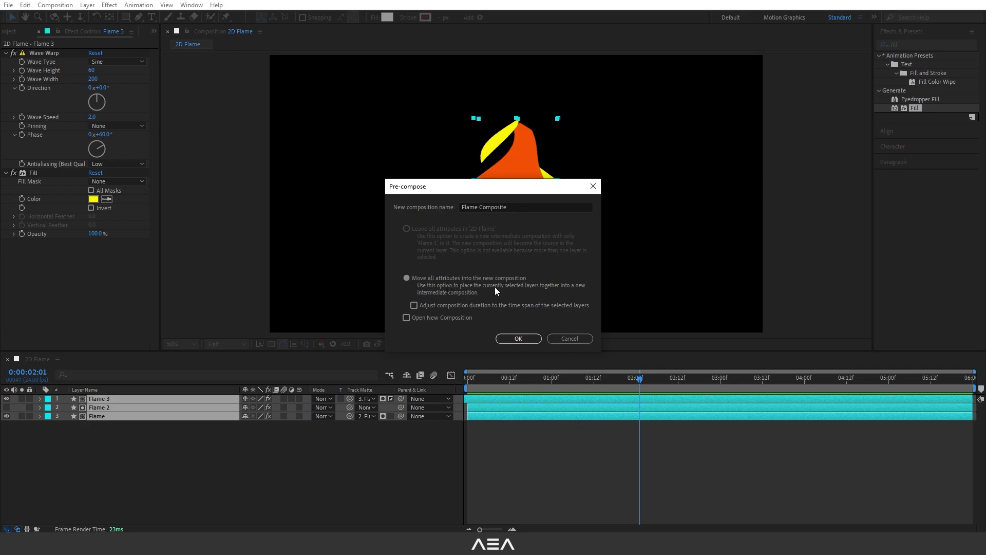
click(520, 341)
End the work area at 0:00:03:00 and preview the animation from the first frame
drag(659, 386, 720, 390)
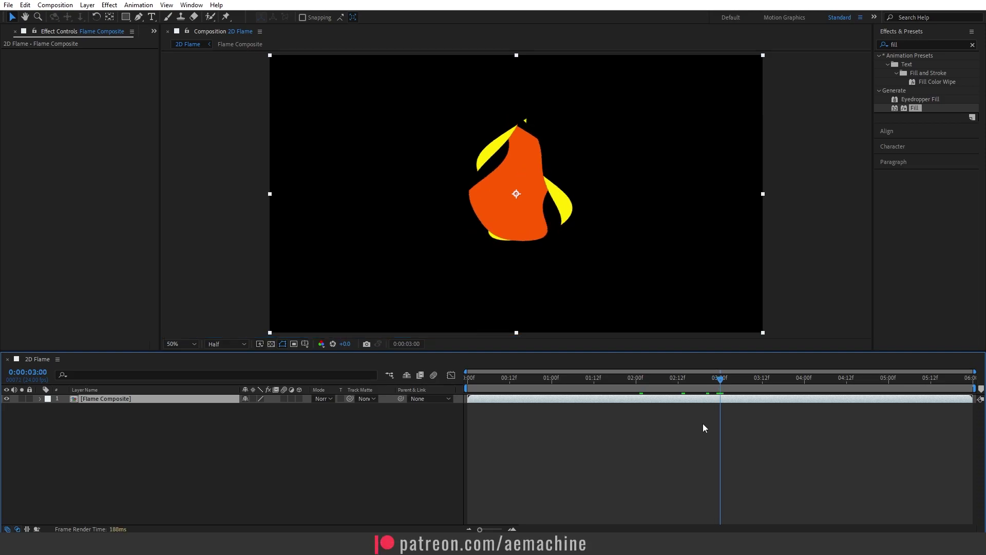
key(n)
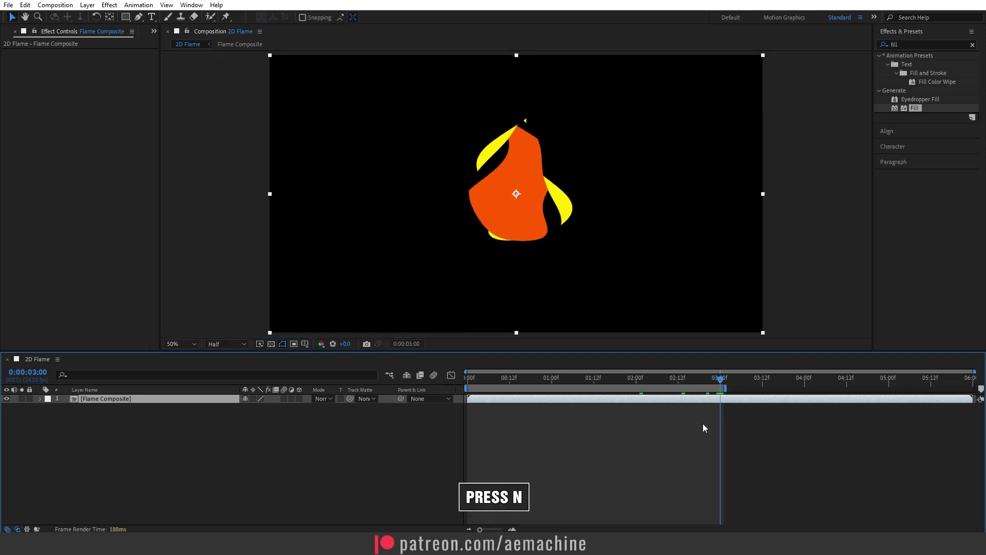
key(space)
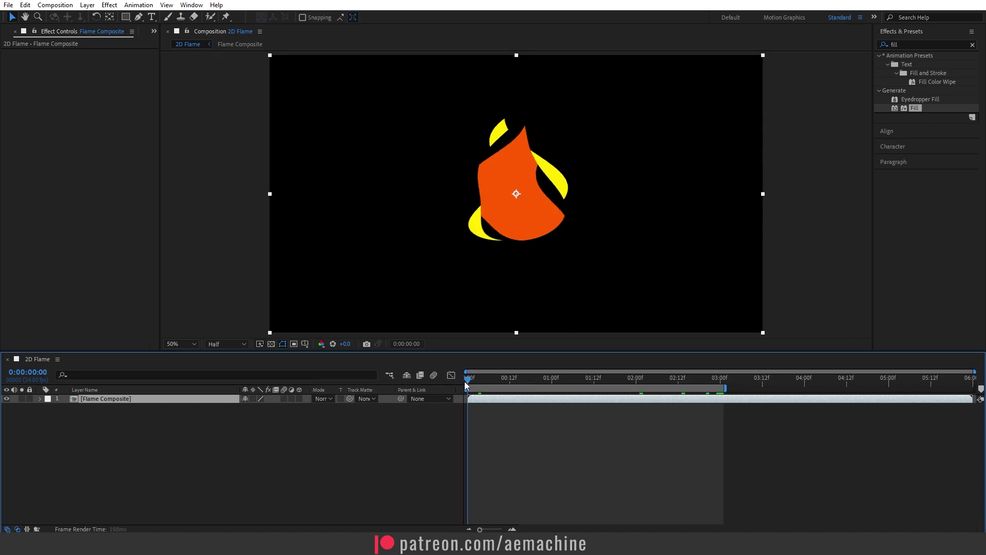
key(space)
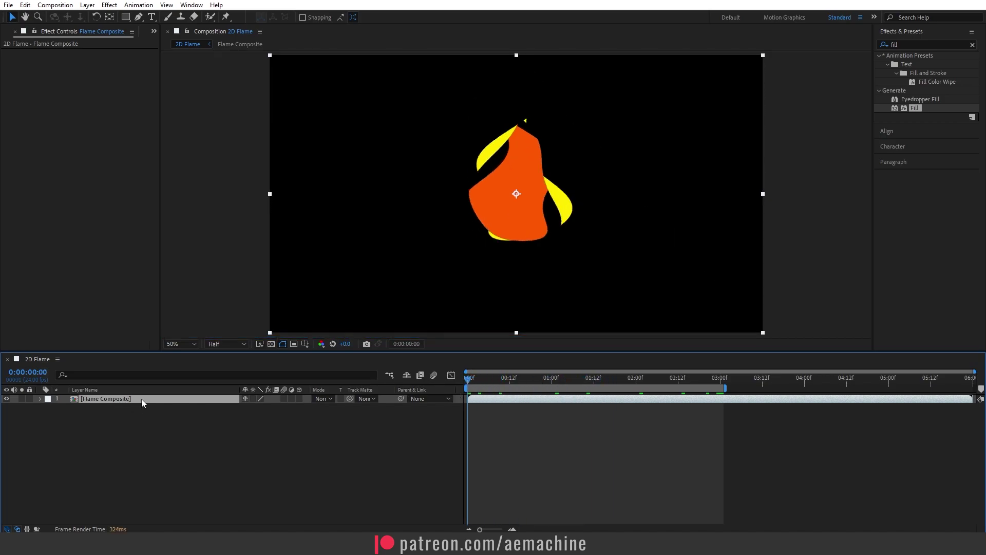
Duplicate the Flame Composite layer, scale the copy to 66%, and move it down to the base of the larger flame
key(ctrl+d)
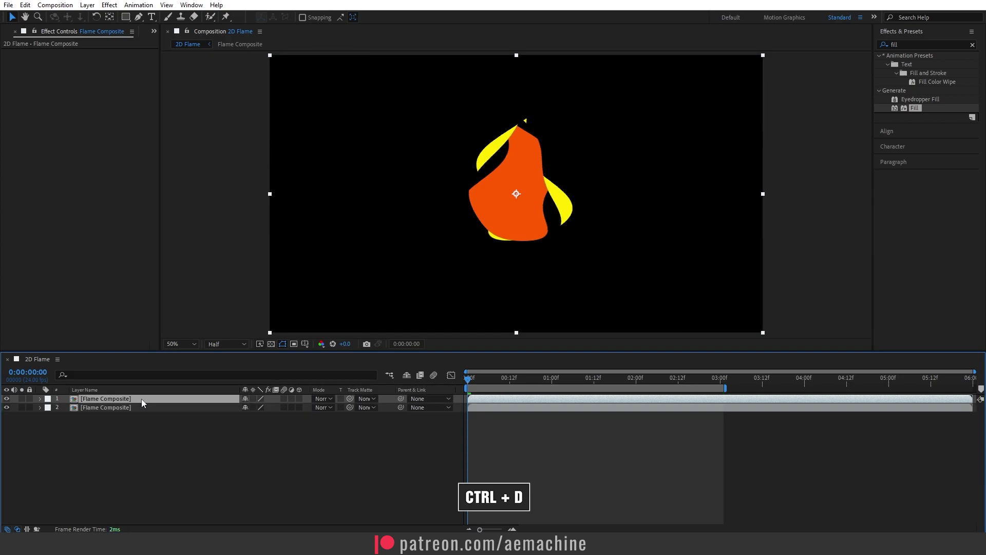
key(s)
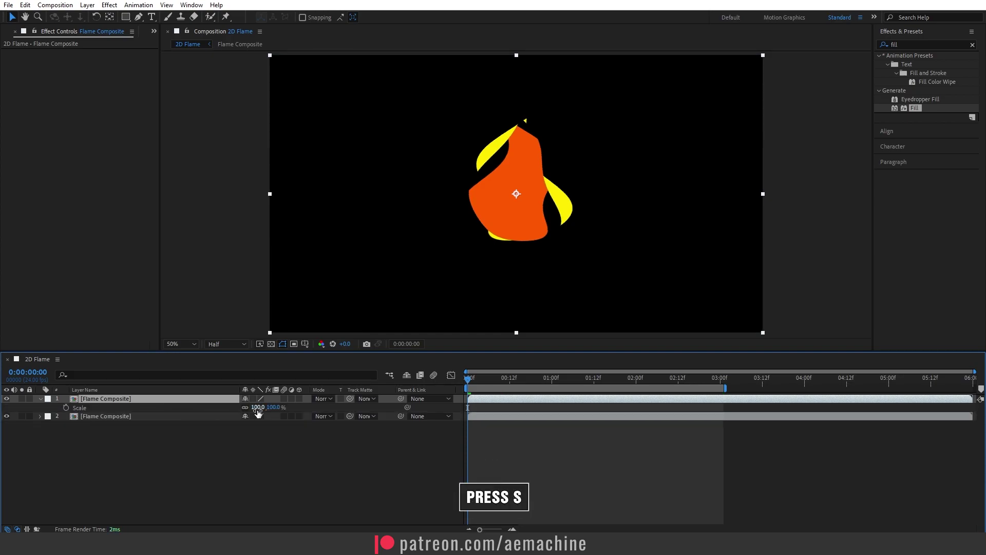
drag(273, 410, 257, 409)
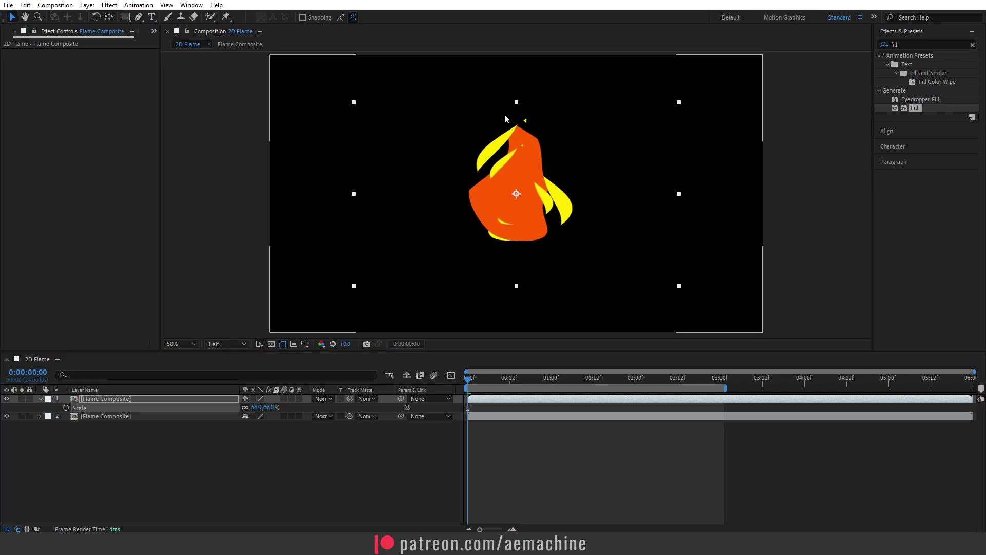
drag(516, 193, 518, 209)
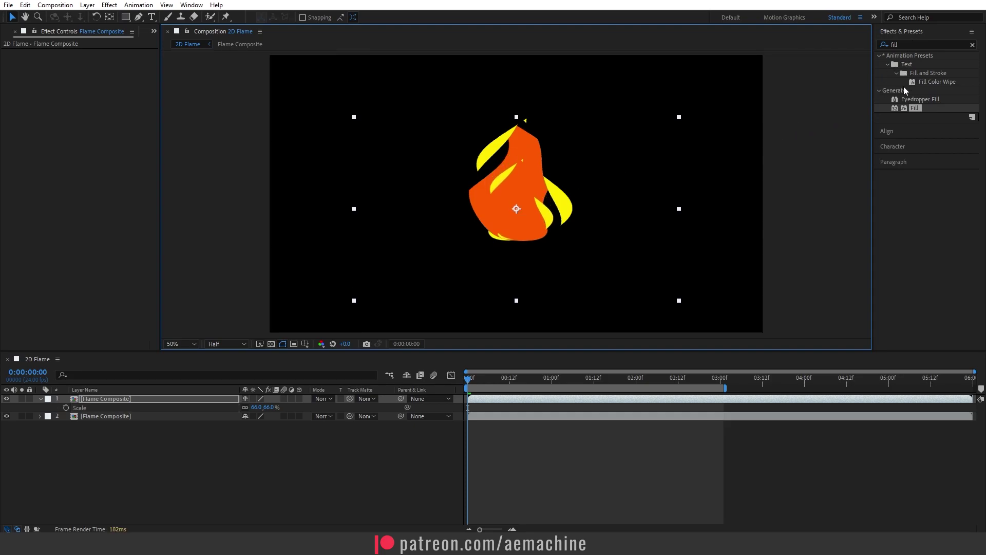
Apply the Fill effect to the smaller Flame Composite copy, keeping the color red FF0000
click(77, 477)
click(103, 399)
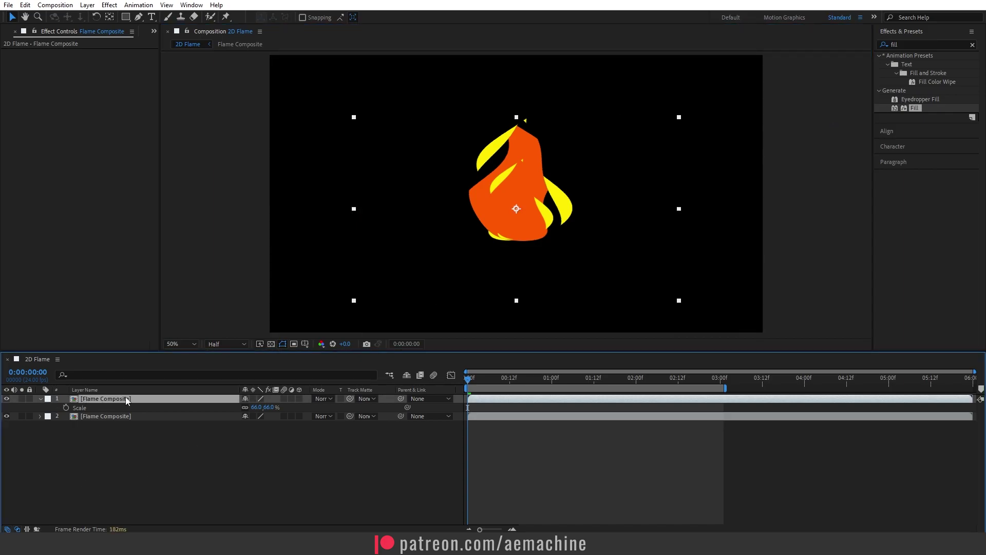
double_click(913, 108)
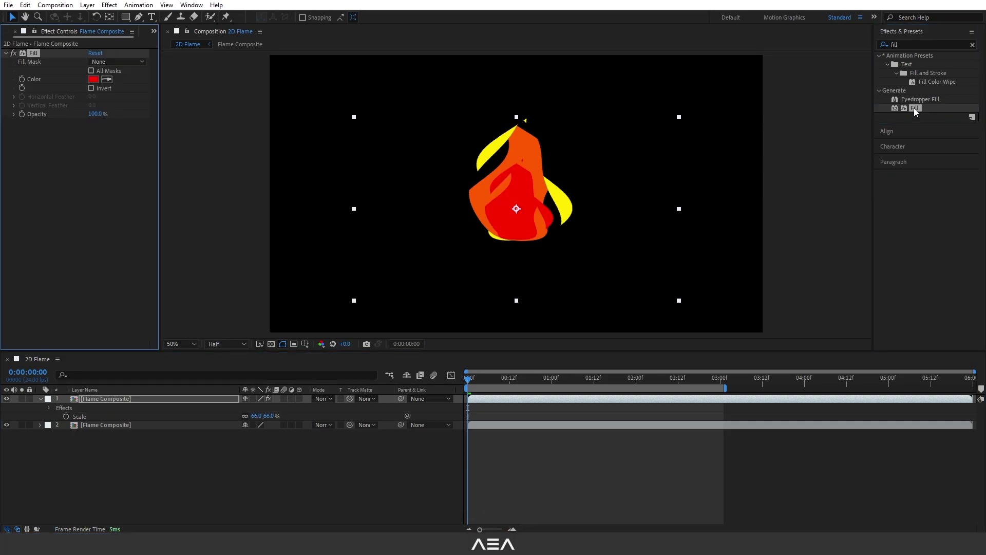
click(93, 79)
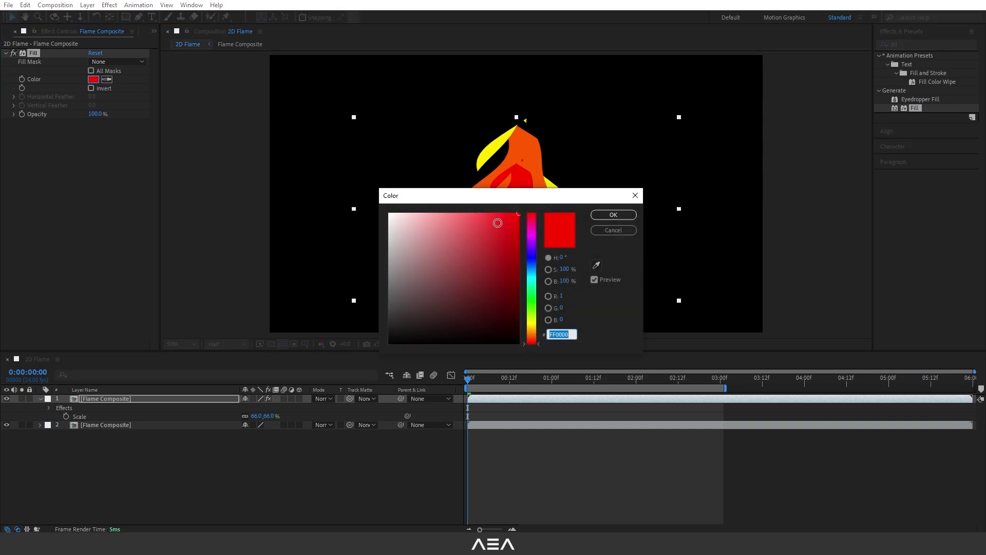
drag(541, 199, 516, 228)
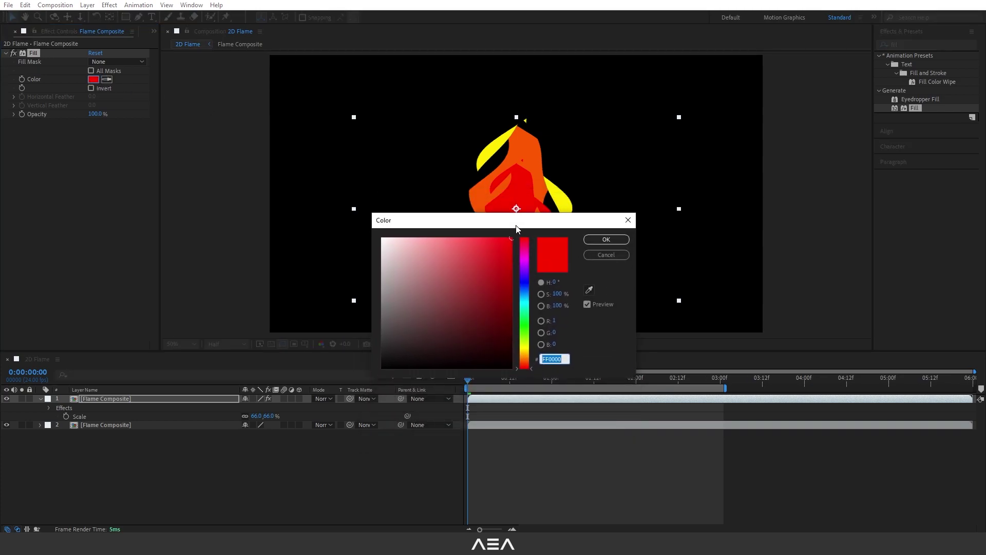
click(606, 240)
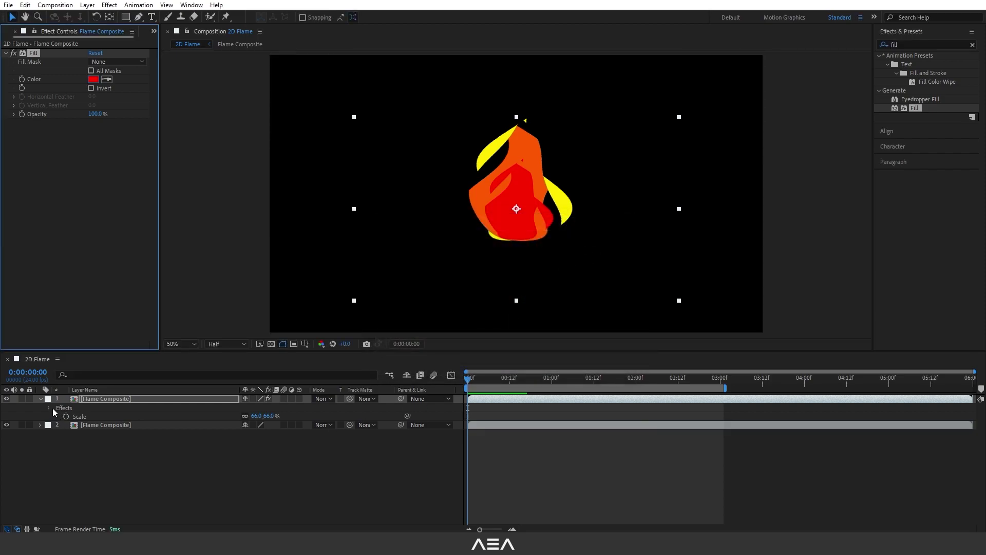
Shift the smaller Flame Composite layer slightly earlier in time to offset its motion, and preview the animation
key(space)
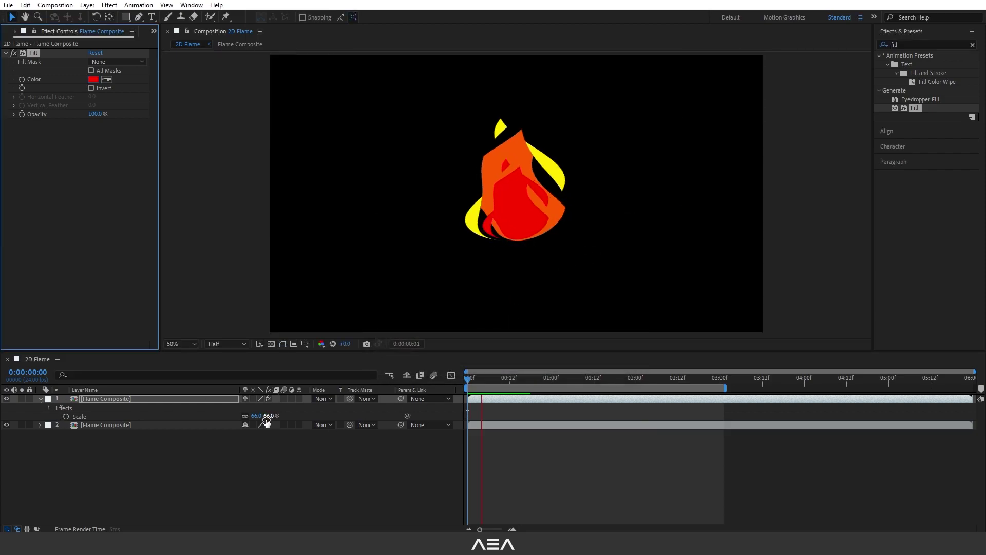
key(space)
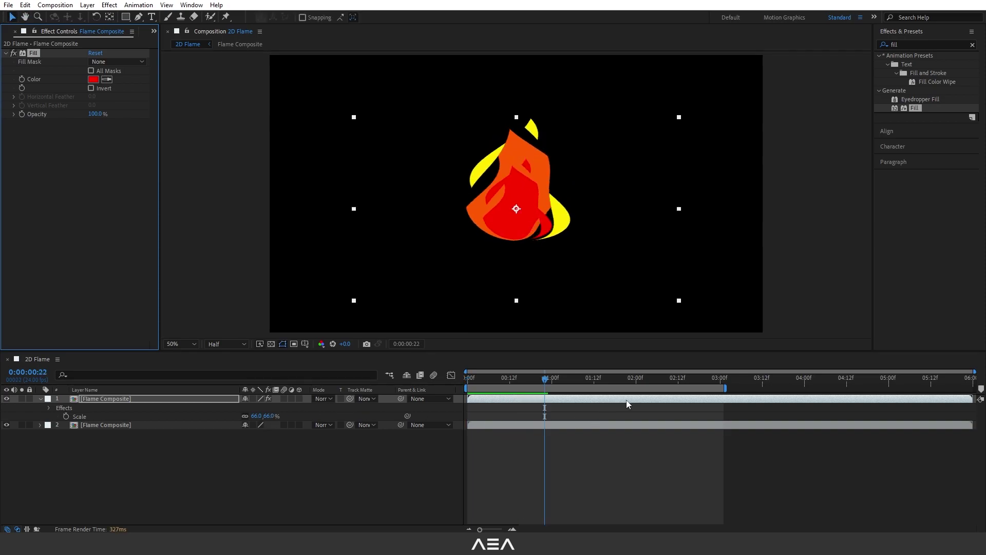
drag(644, 399, 615, 400)
key(space)
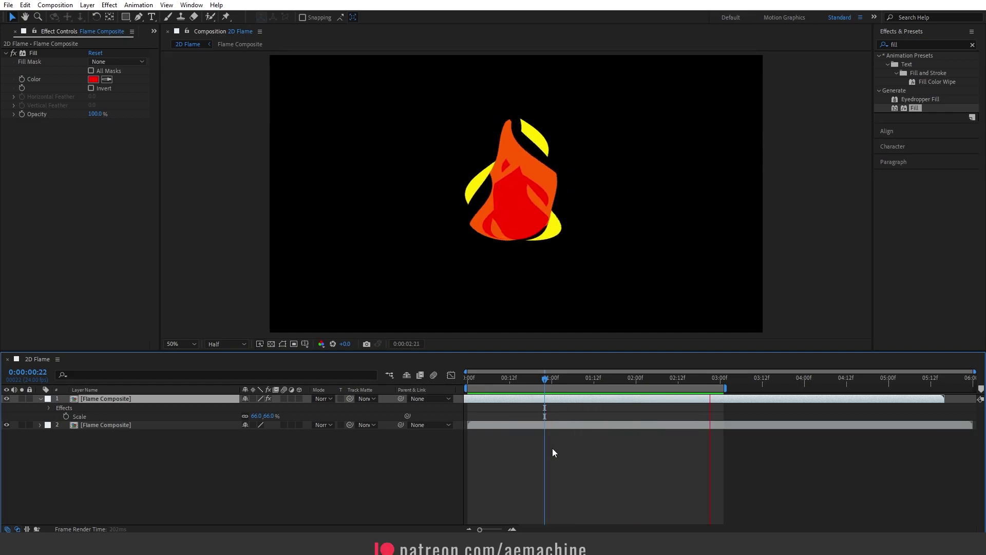
key(space)
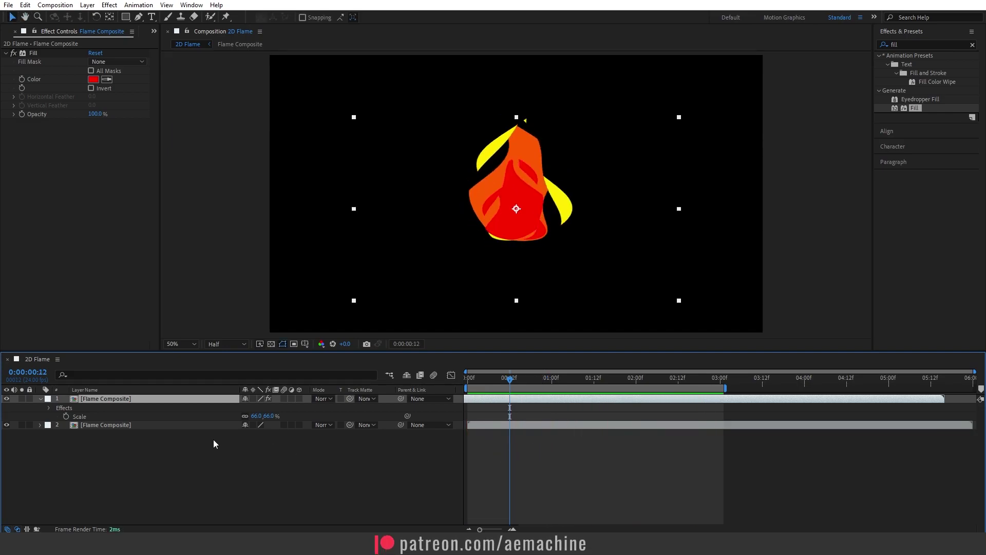
click(39, 401)
Create a 1920 x 1080 px solid named BG in dark blue 000136 and place it beneath both Flame Composite layers
right_click(111, 429)
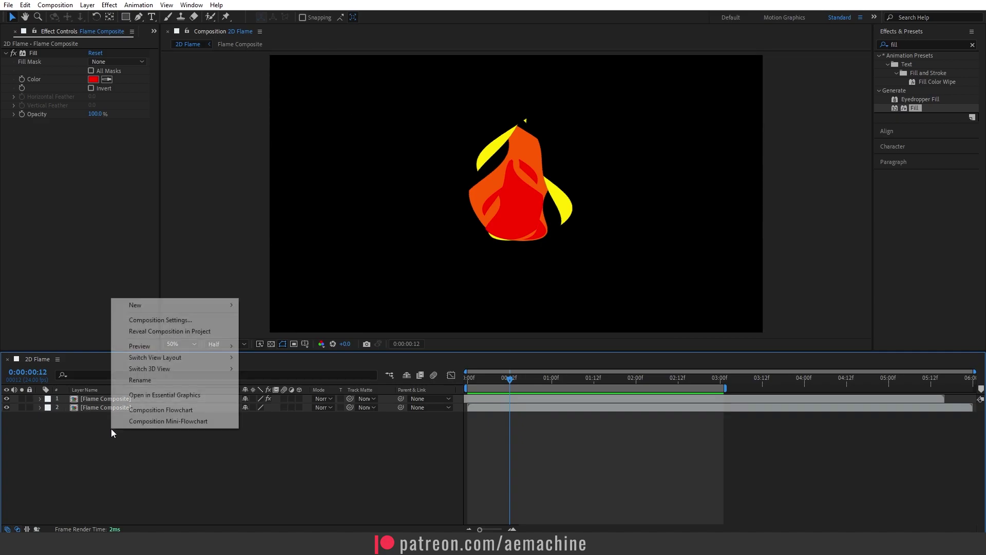
mouse_move(180, 305)
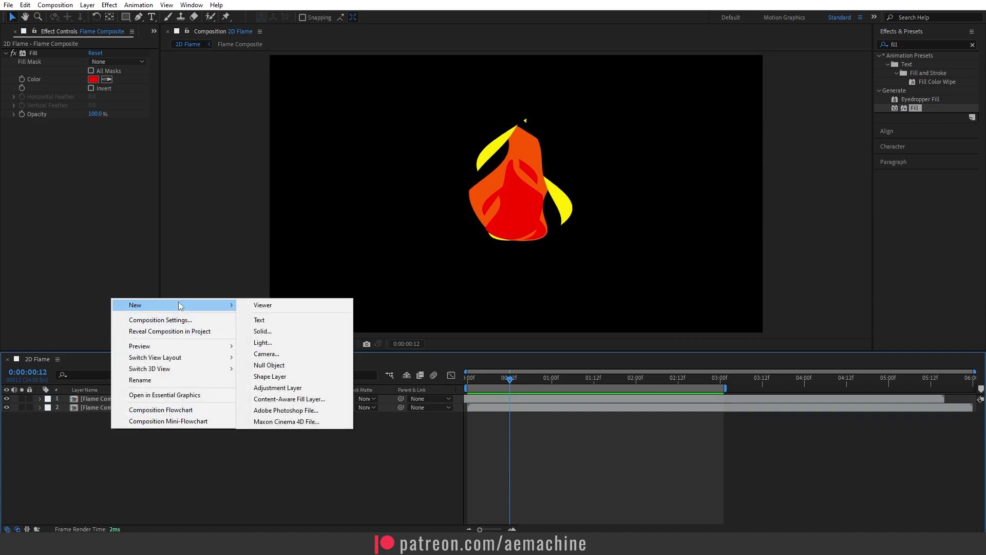
click(263, 332)
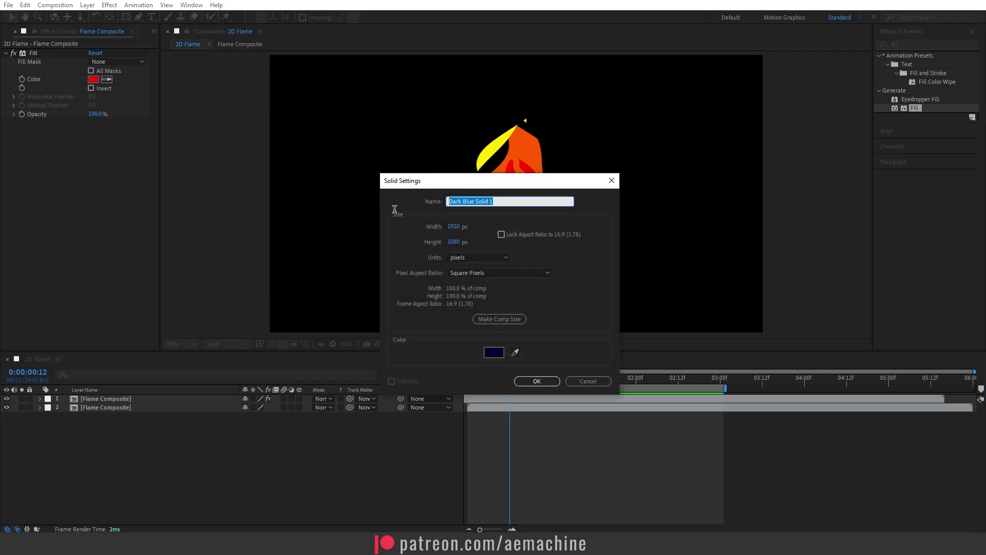
text(BG)
click(501, 353)
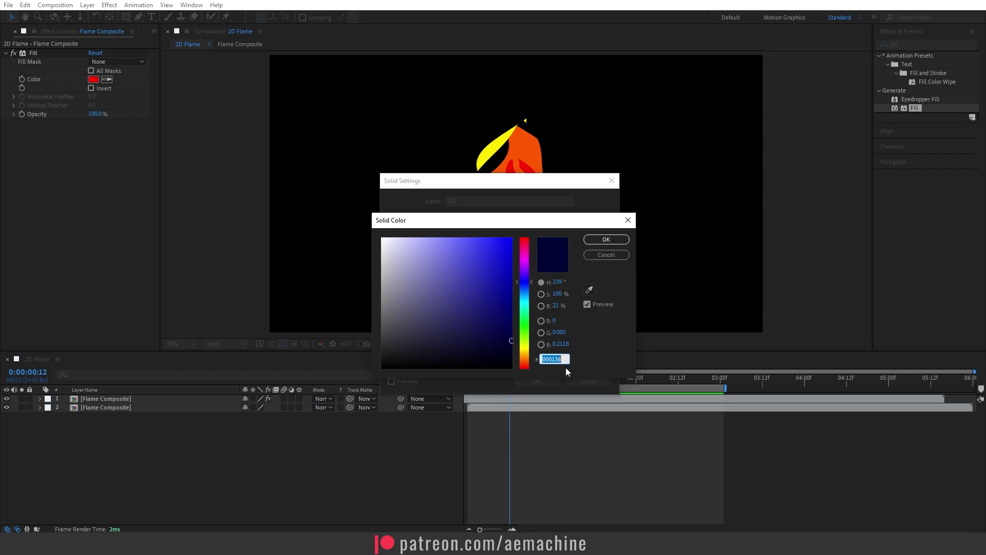
click(604, 240)
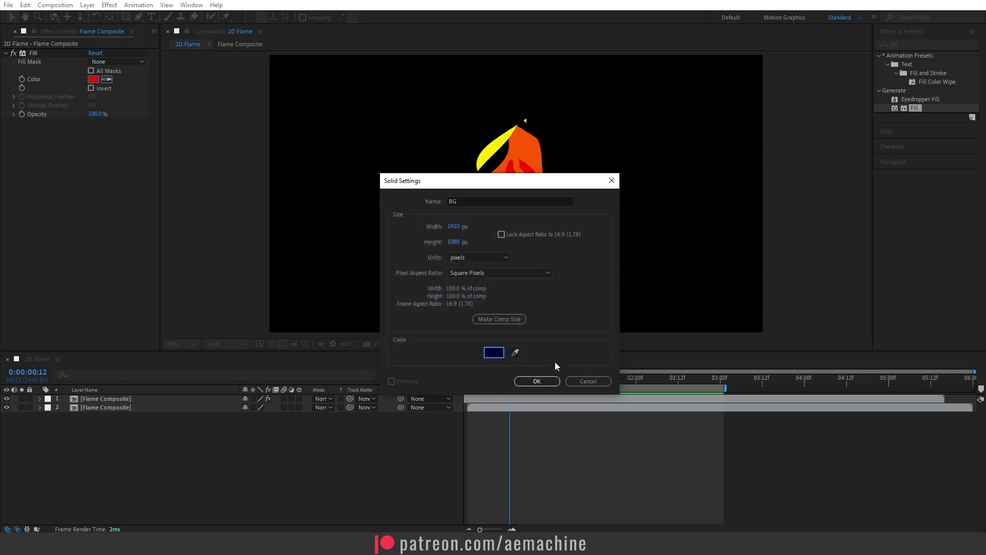
click(536, 381)
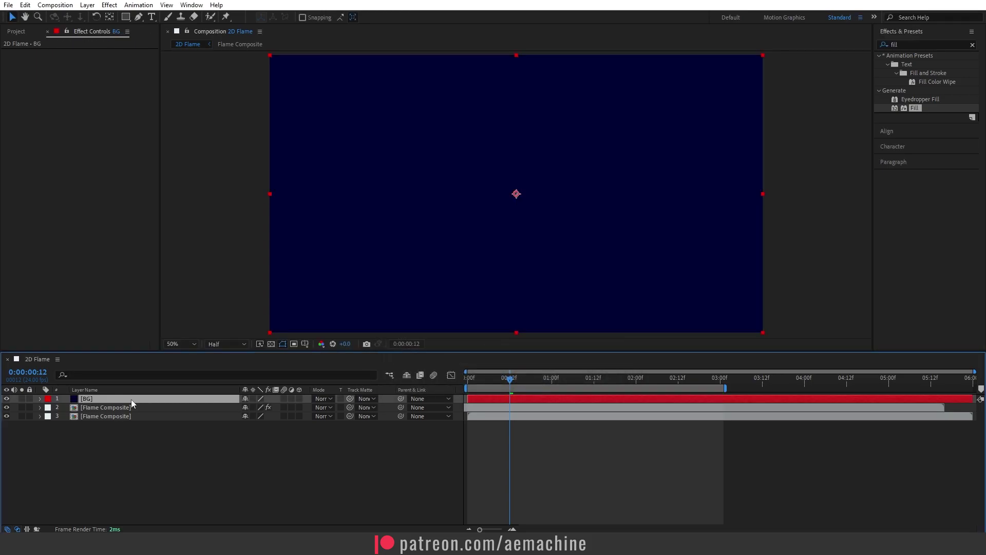
drag(132, 400, 136, 455)
click(135, 455)
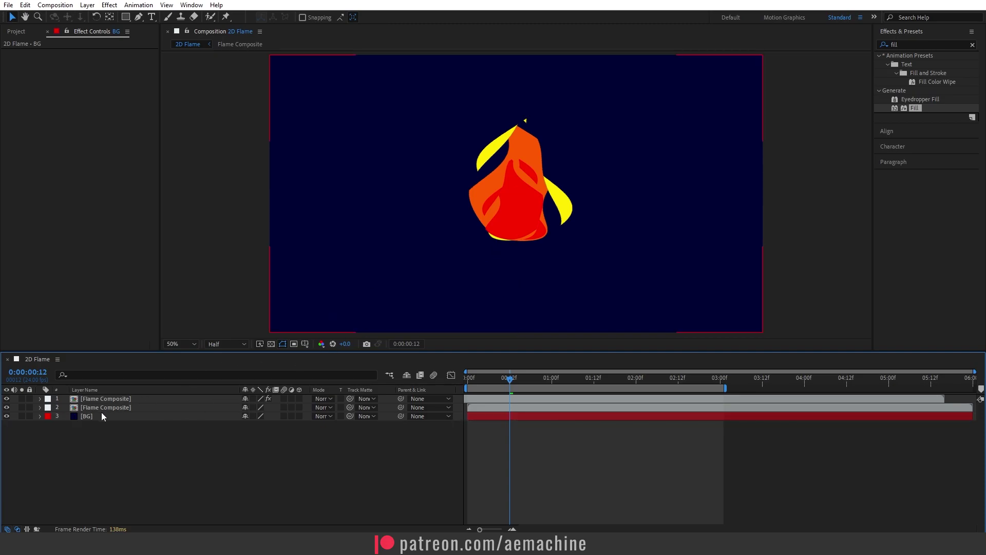
Add an Outer Glow layer style to the larger Flame Composite layer and set its glow color to golden yellow FFC81F
click(85, 410)
right_click(85, 410)
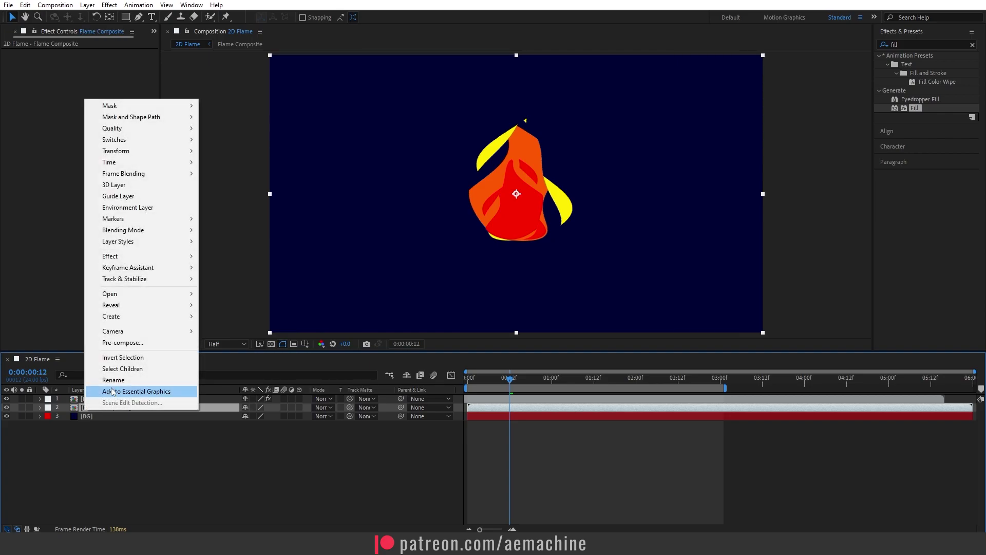
mouse_move(154, 242)
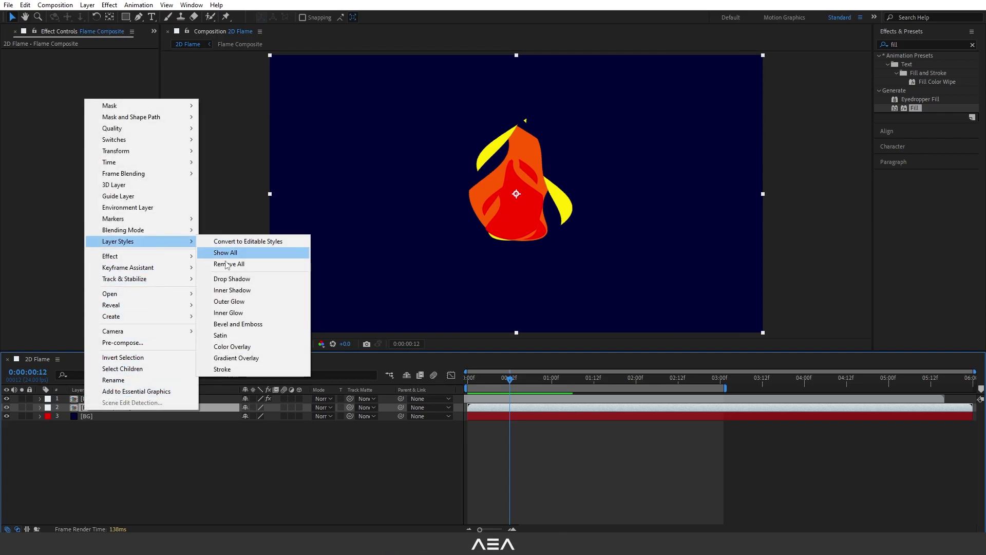
click(243, 305)
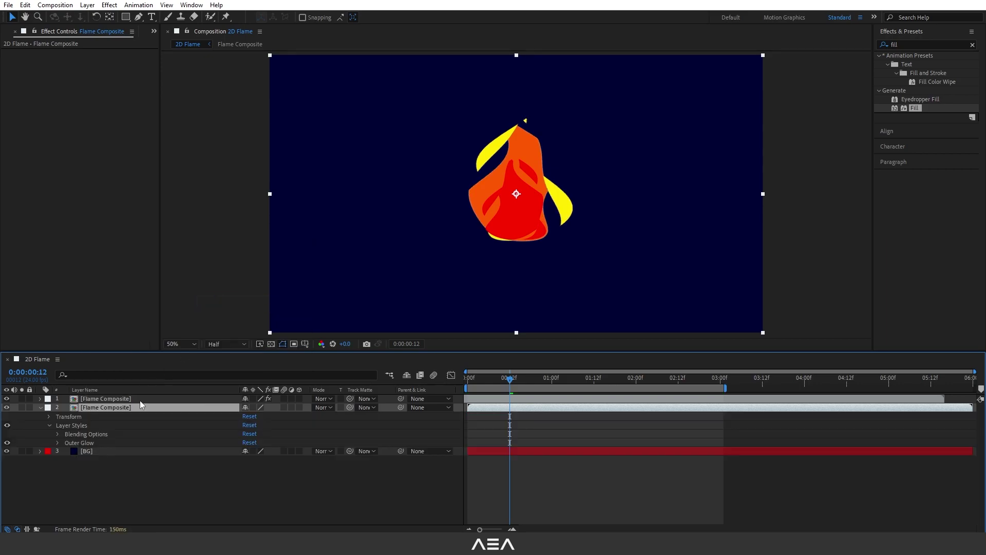
click(57, 443)
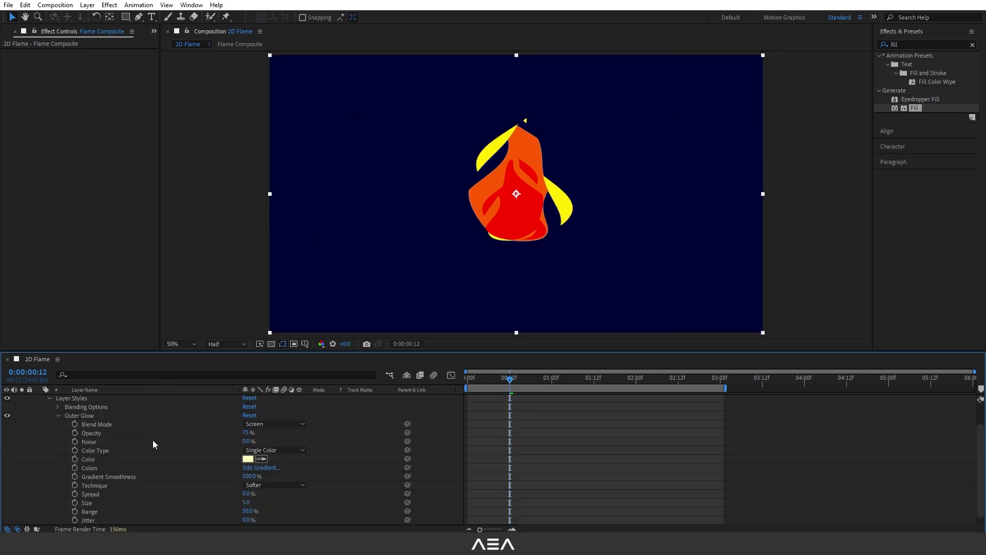
click(248, 458)
click(531, 351)
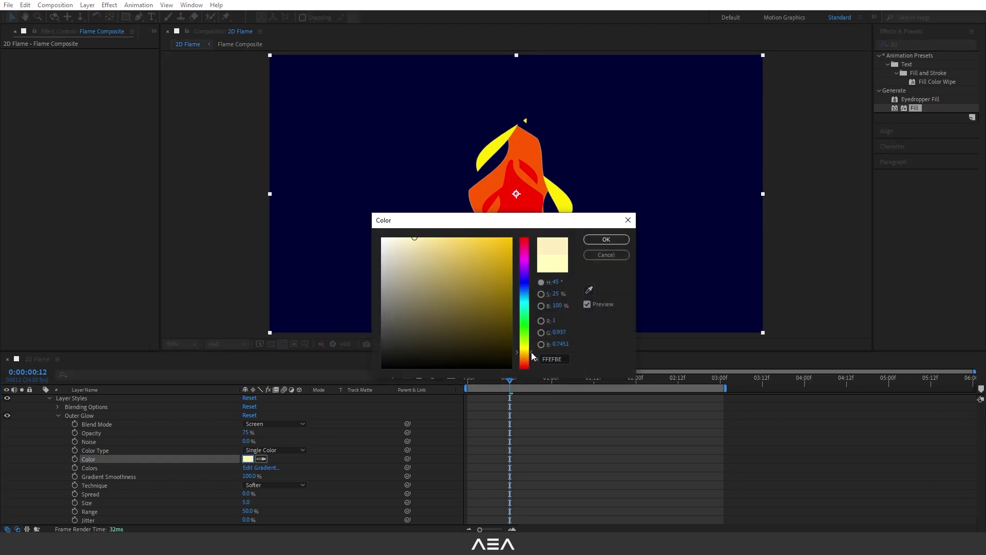
drag(488, 244, 496, 235)
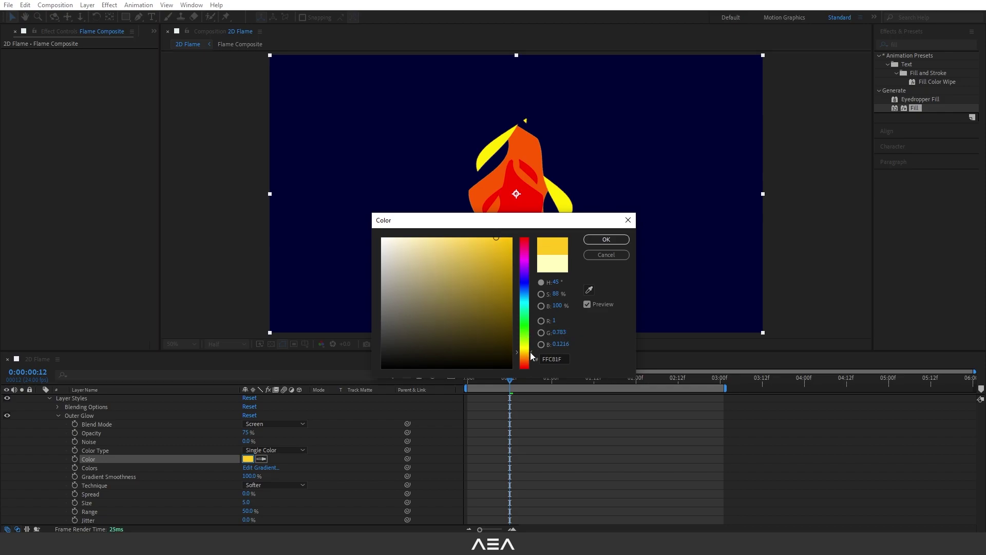
click(607, 240)
Set the Outer Glow's size to 98 and its range to 67.1% on the larger Flame Composite layer
scroll(304, 468, down, 1)
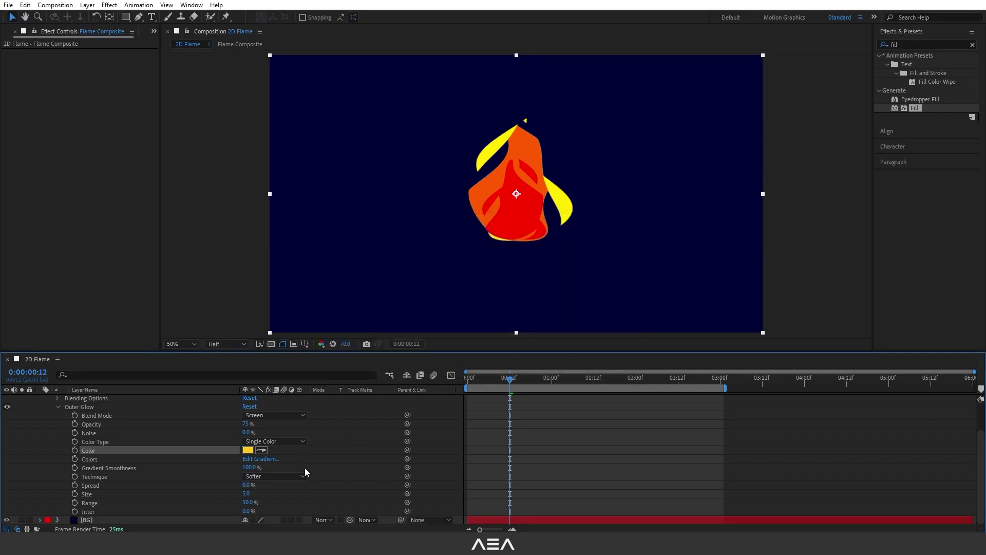
drag(246, 493, 294, 495)
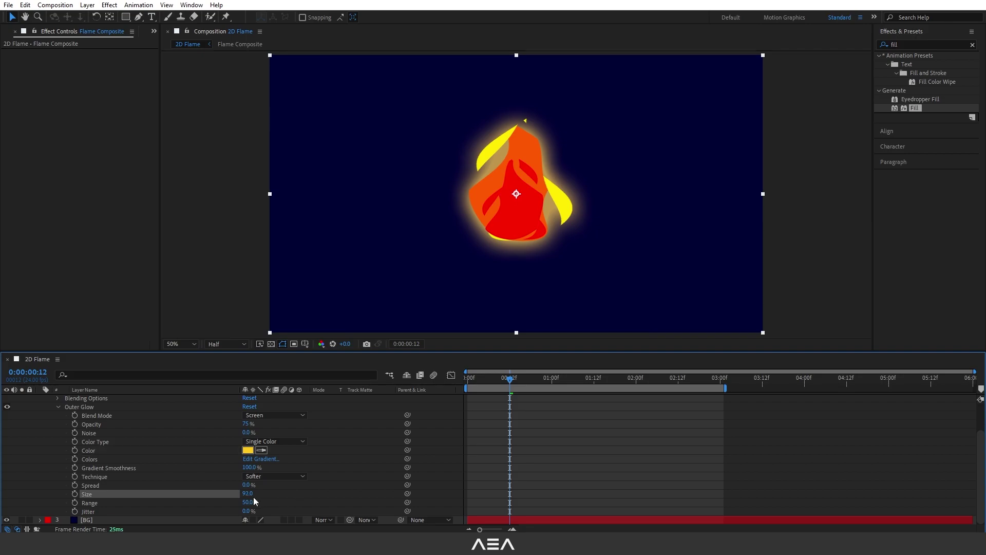
drag(253, 494, 248, 495)
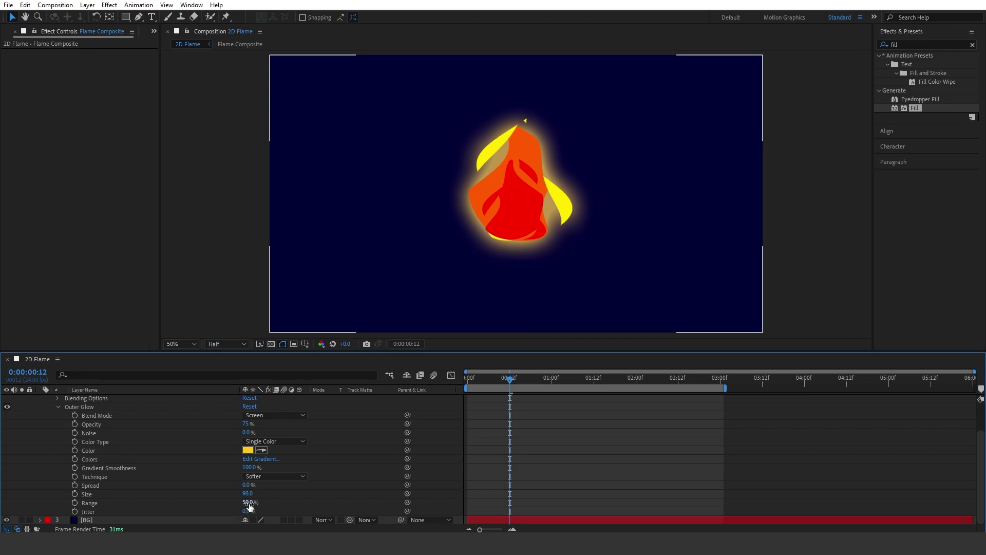
drag(248, 502, 339, 501)
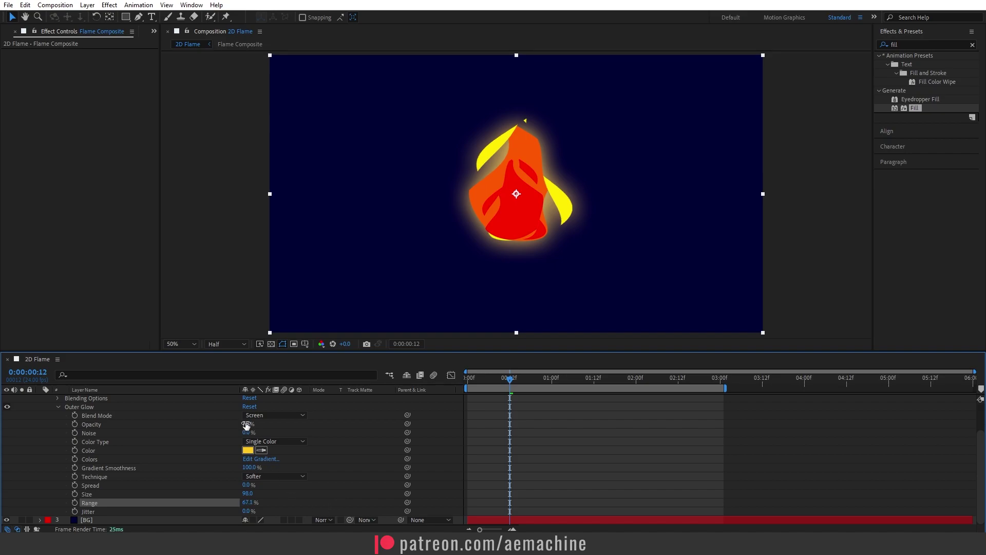
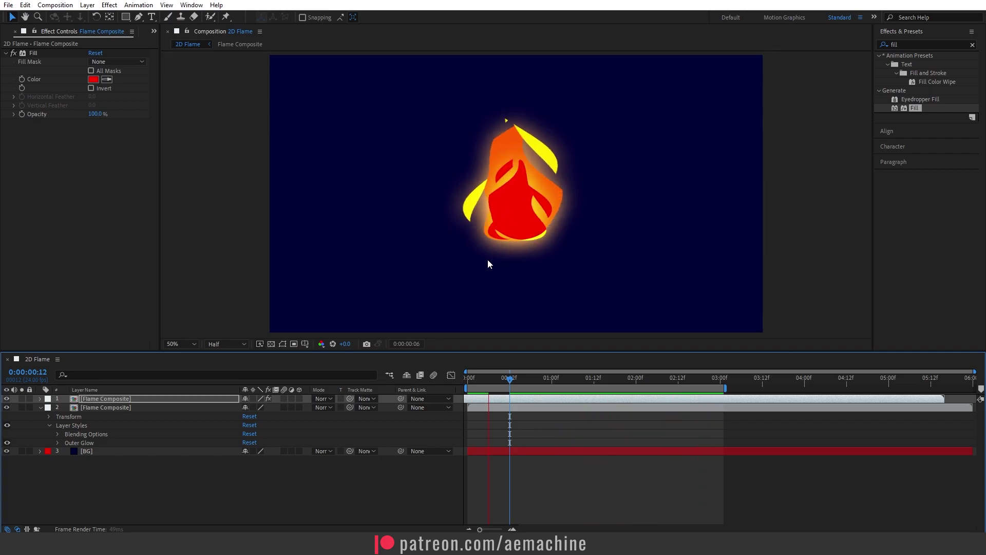
click(40, 408)
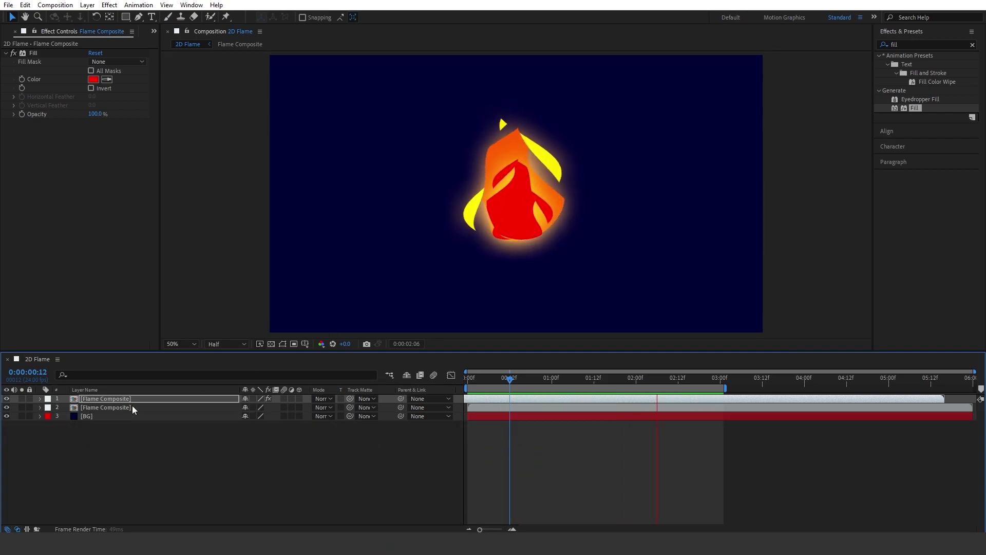
key(space)
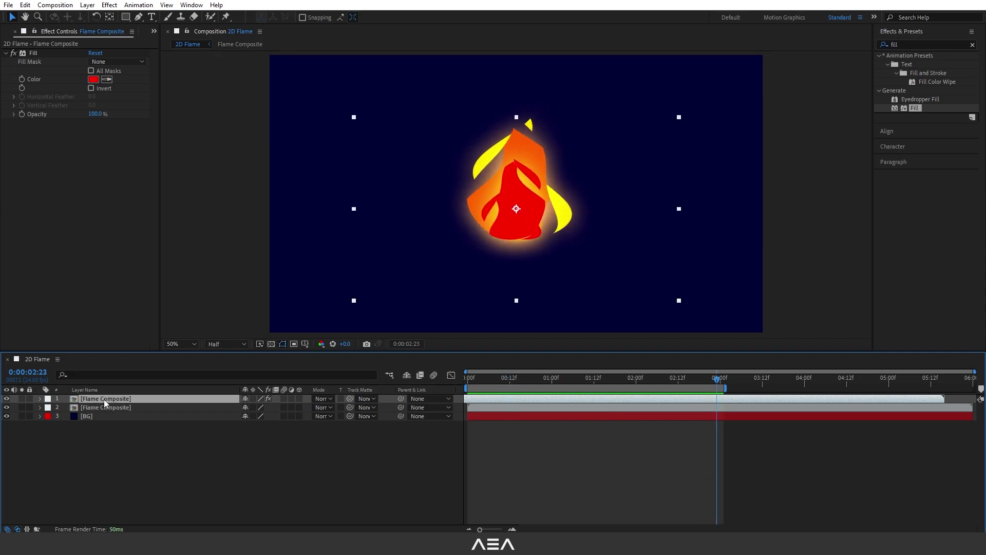
Duplicate the larger Flame Composite layer and set the rotation of the copy directly above BG to -180°
click(115, 407)
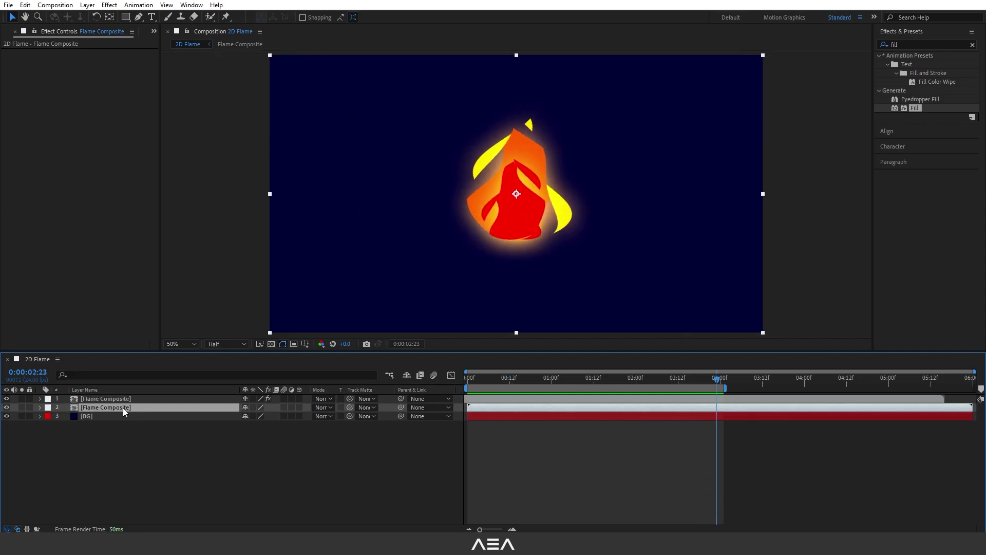
key(ctrl+d)
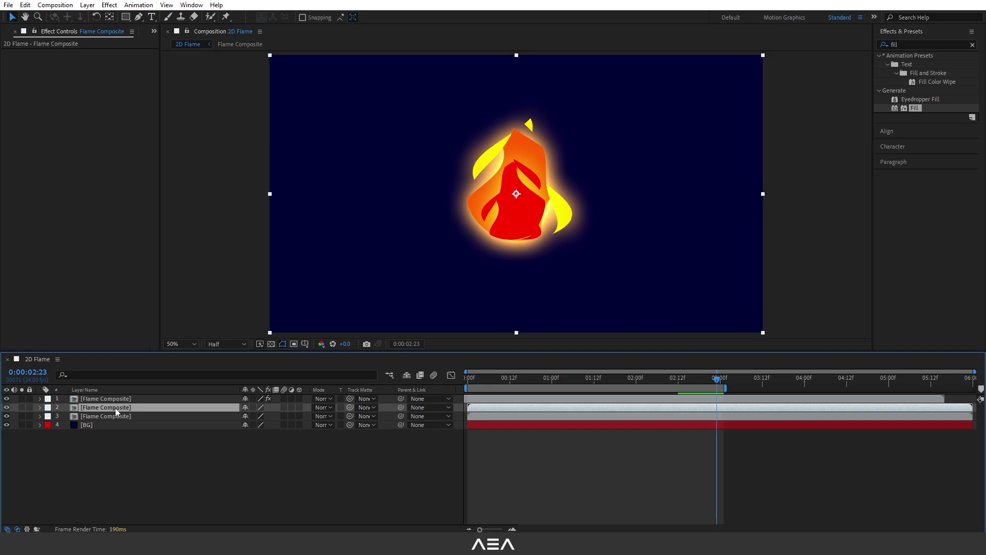
drag(118, 407, 122, 418)
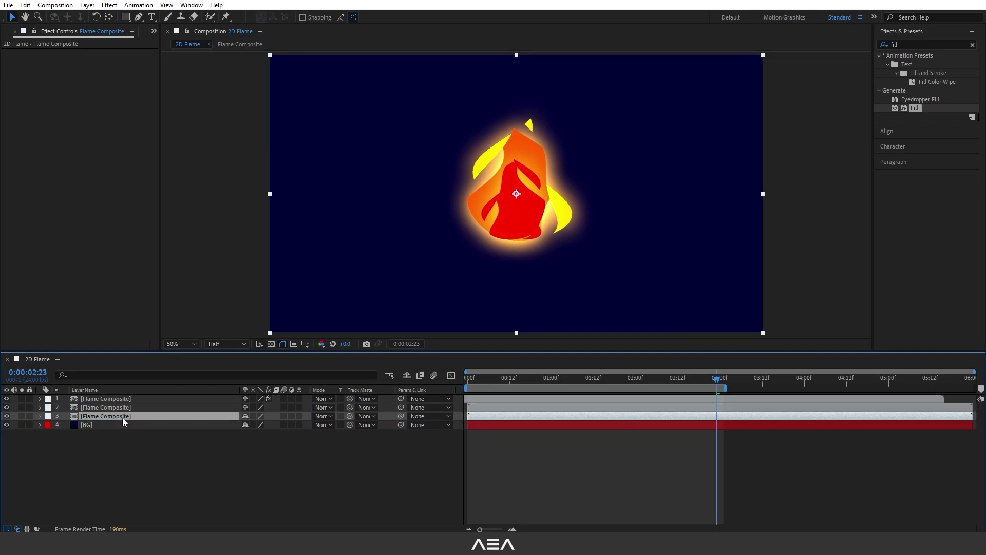
key(r)
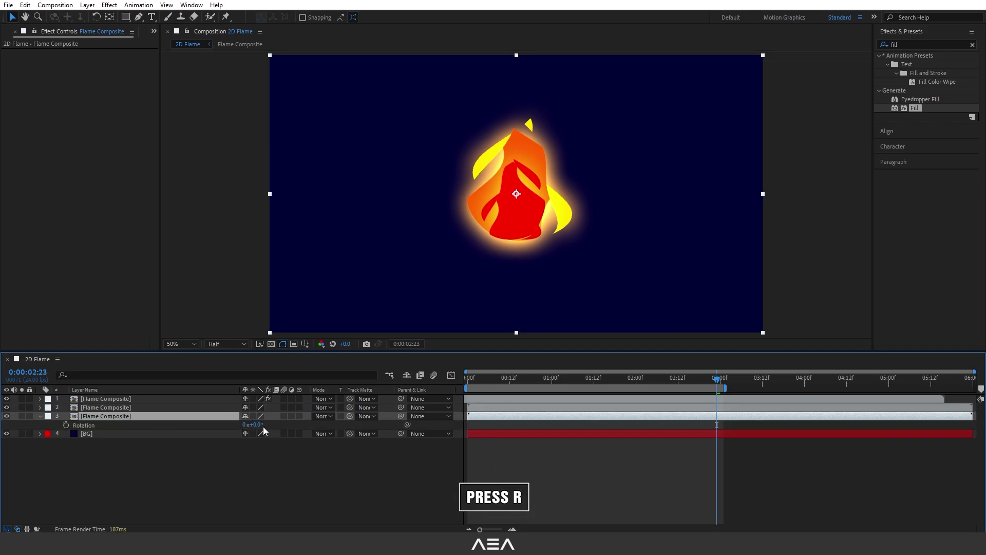
mouse_move(259, 429)
mouse_down()
mouse_move(144, 429)
mouse_move(226, 434)
mouse_move(258, 424)
mouse_up()
click(259, 424)
text(-180)
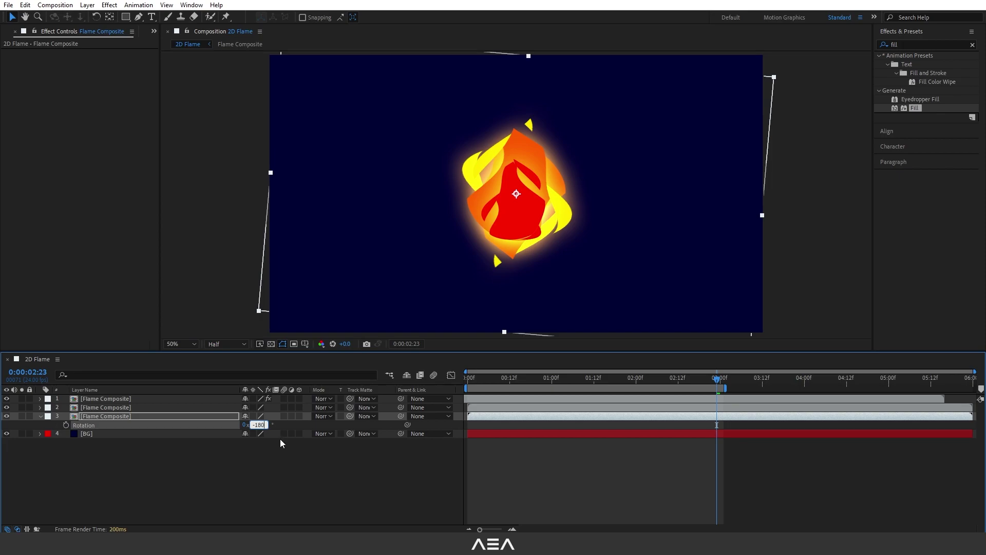
click(232, 449)
click(144, 417)
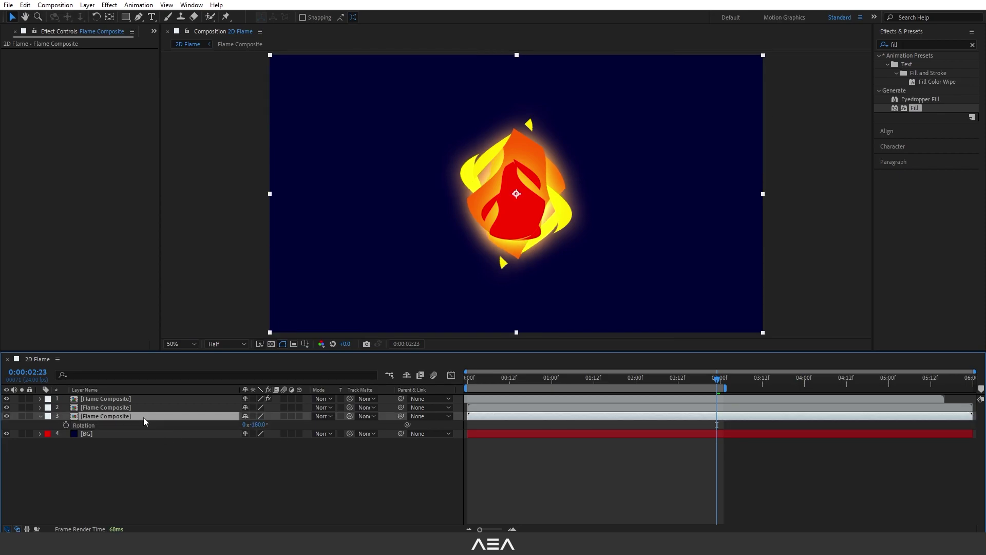
Move the rotated Flame Composite copy below the flame, scale it to 81%, and align its base with the flame's base
click(10, 15)
drag(520, 191, 507, 299)
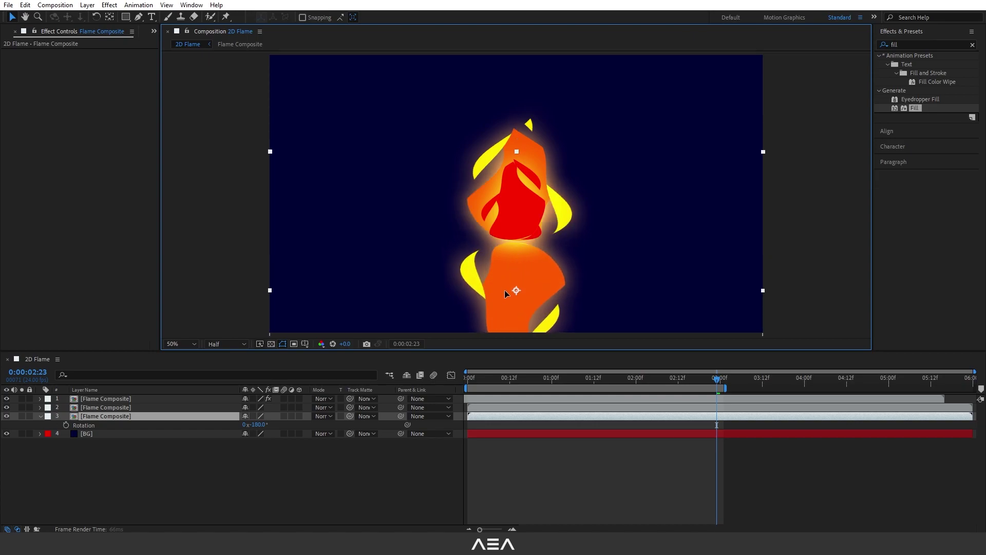
key(s)
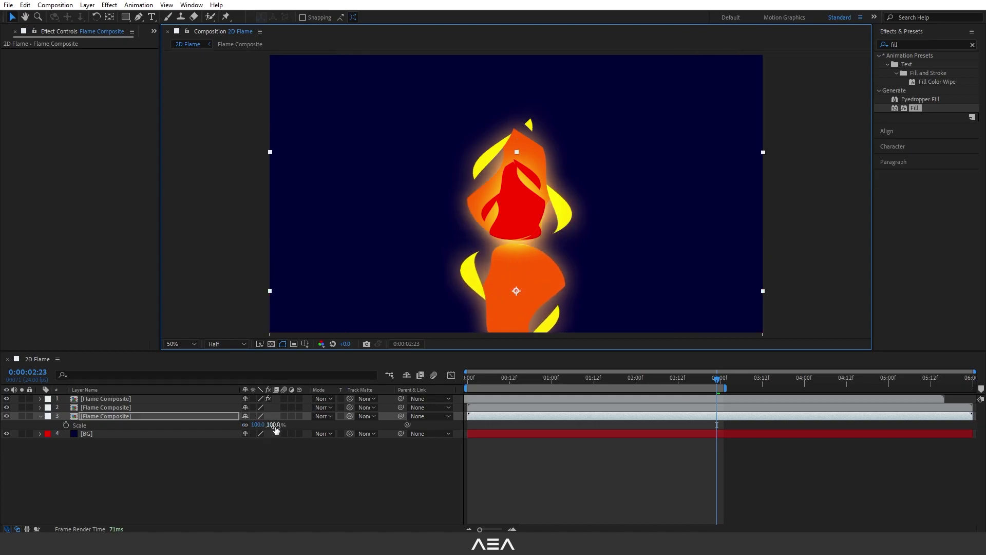
drag(276, 425, 265, 426)
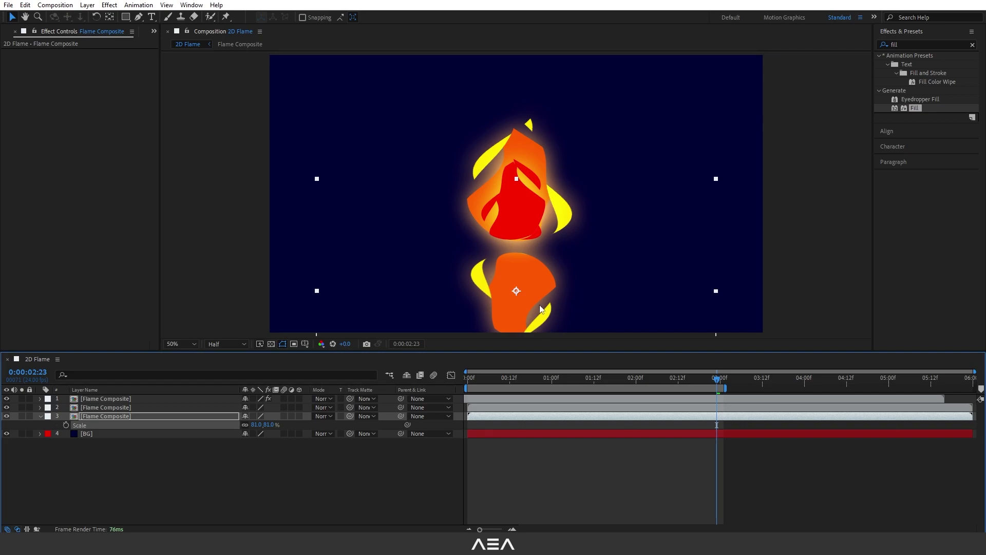
drag(518, 291, 519, 279)
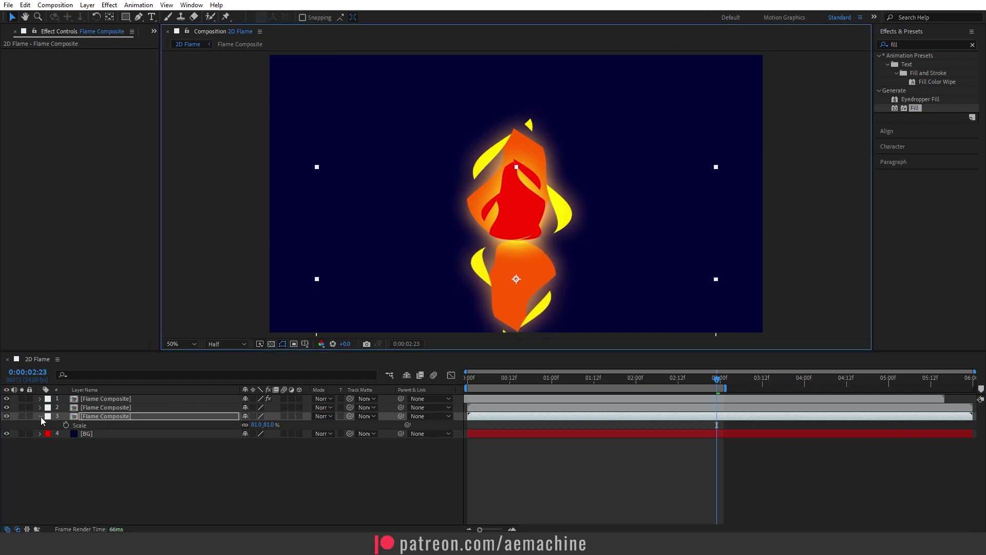
Delete the layer styles from the upside-down Flame Composite copy
click(99, 450)
click(49, 425)
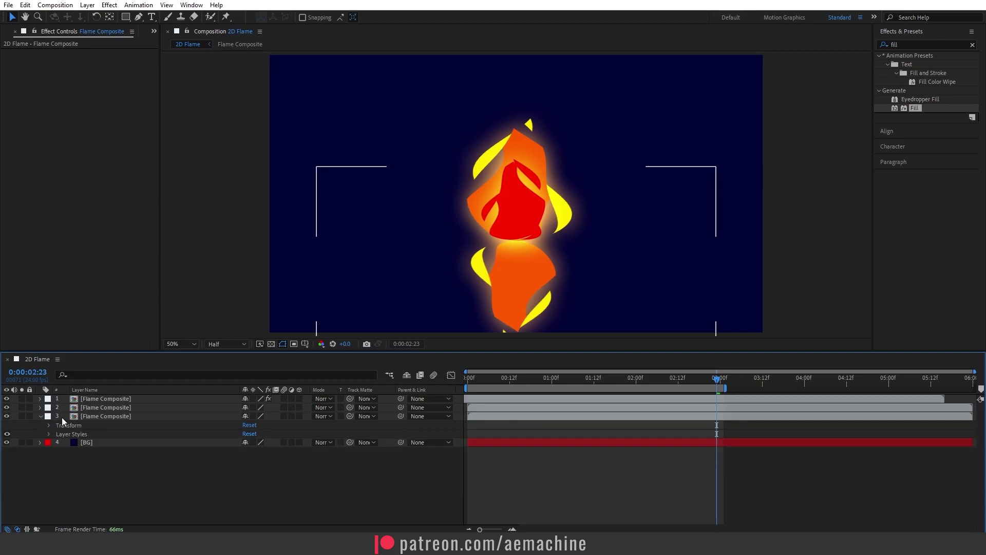
click(69, 434)
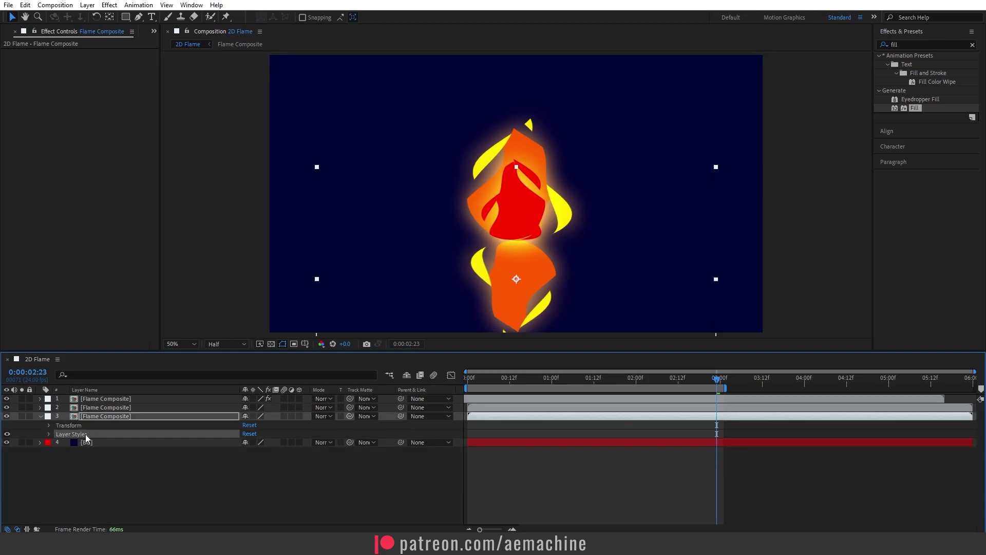
key(Delete)
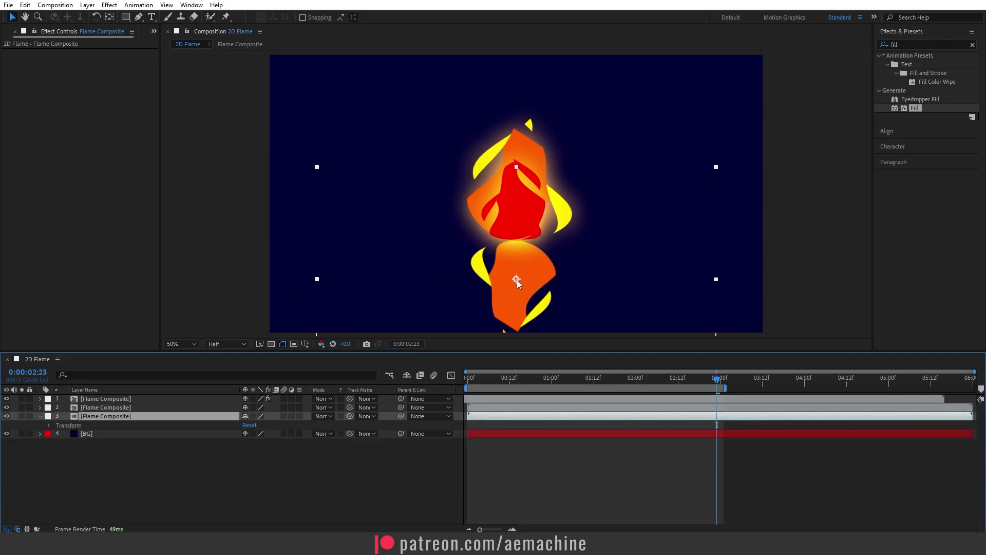
click(40, 415)
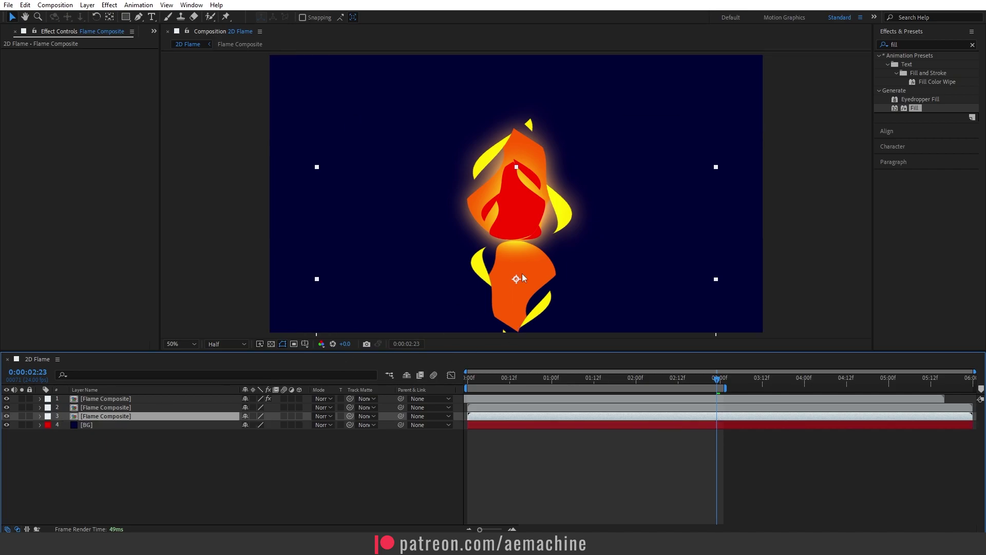
Apply the Fill effect to the upside-down Flame Composite copy and set its color to black 000000
double_click(916, 109)
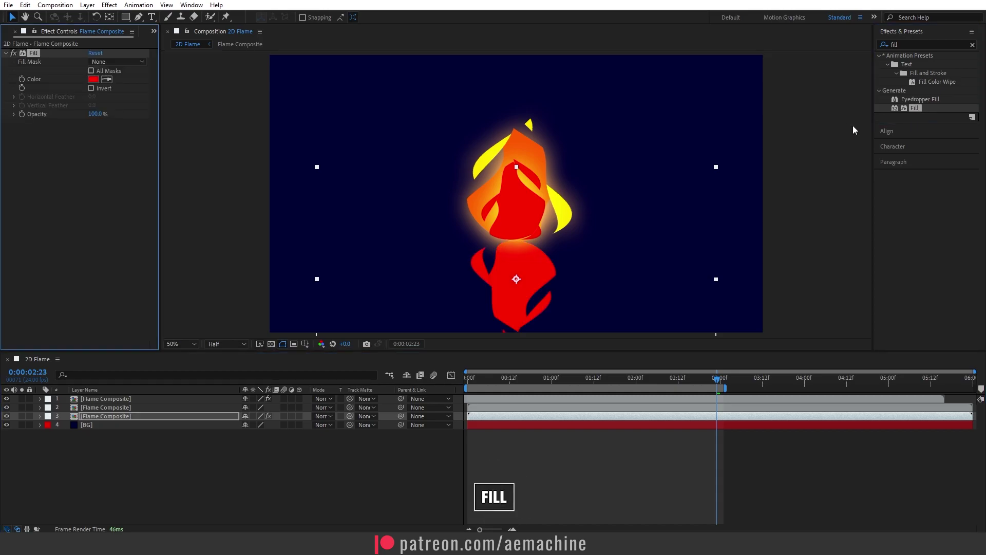
click(93, 79)
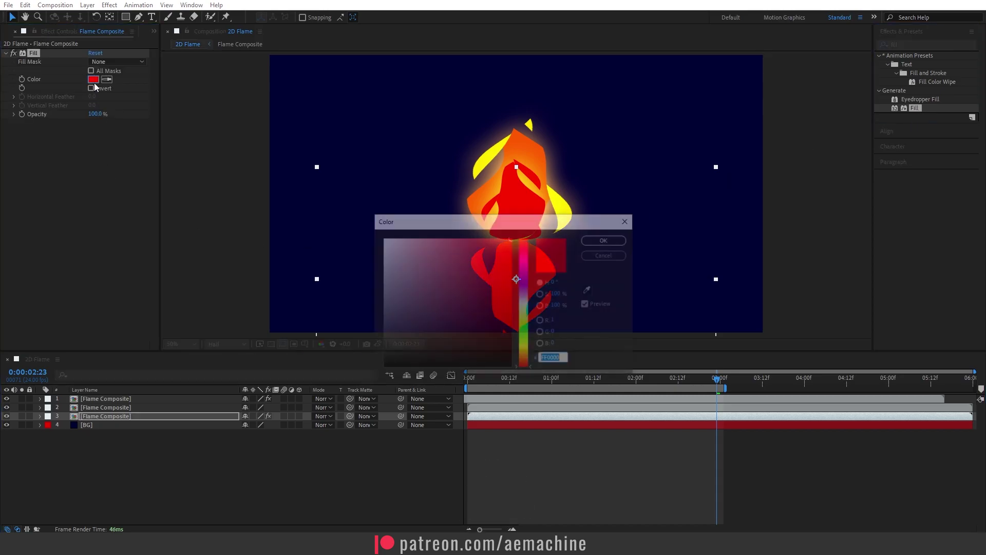
click(395, 342)
drag(395, 342, 381, 368)
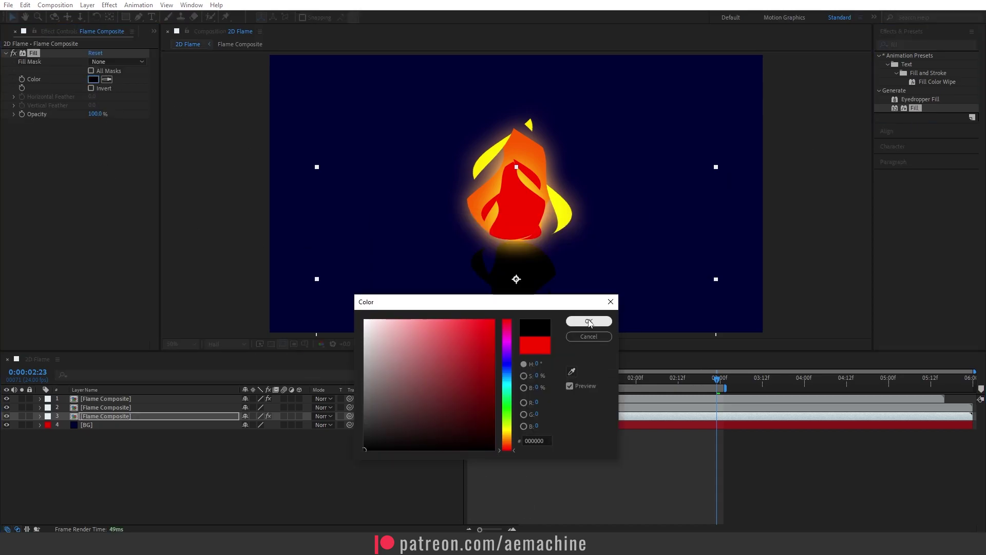
click(589, 322)
Lower the opacity of the black upside-down Flame Composite layer to turn it into a faint shadow on the background
click(95, 418)
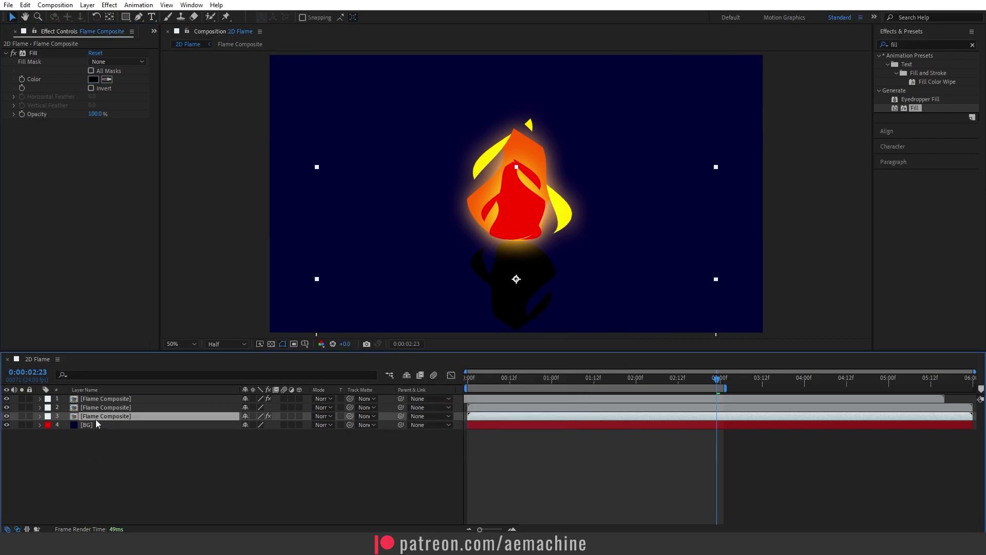
key(t)
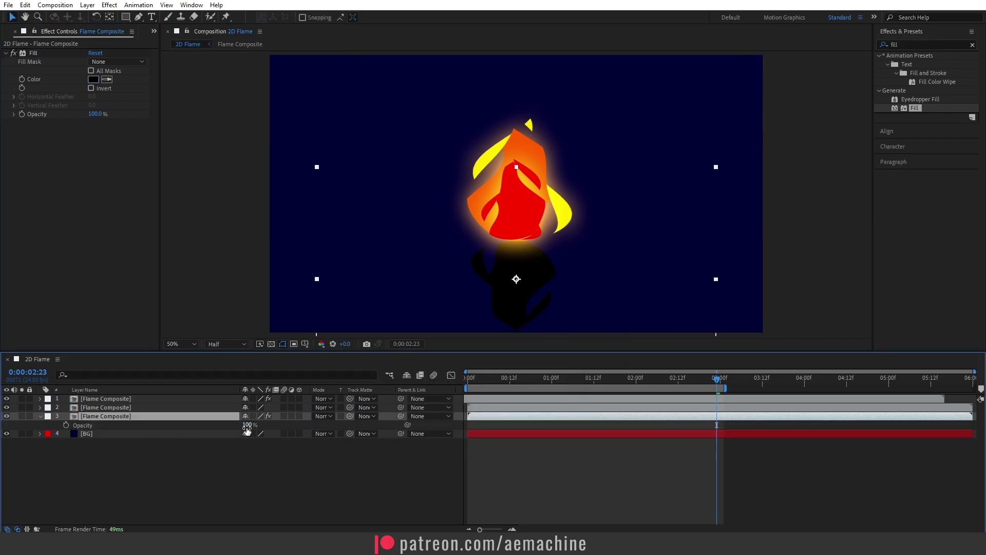
drag(247, 425, 213, 427)
click(40, 416)
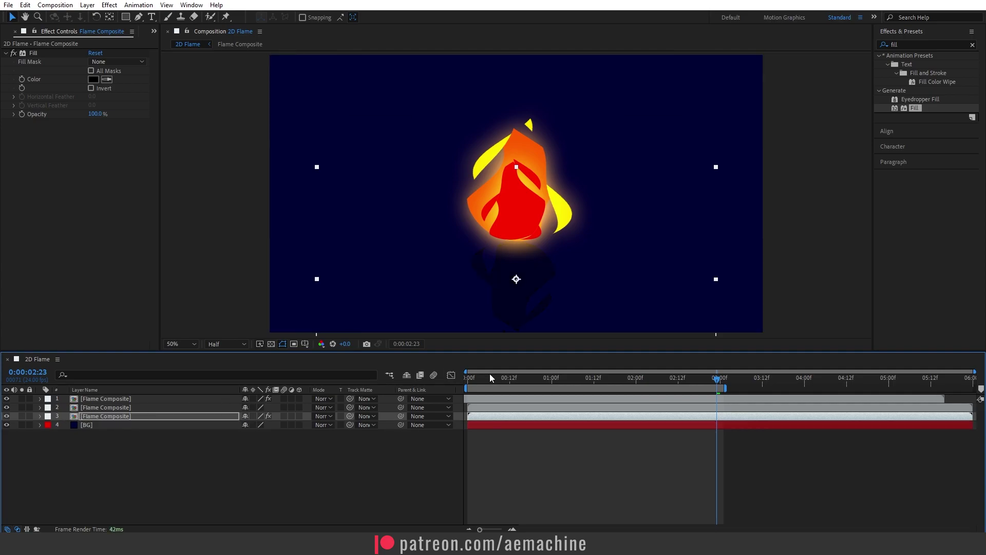
Preview the finished flame animation with its glow and shadow from the start of the composition
key(space)
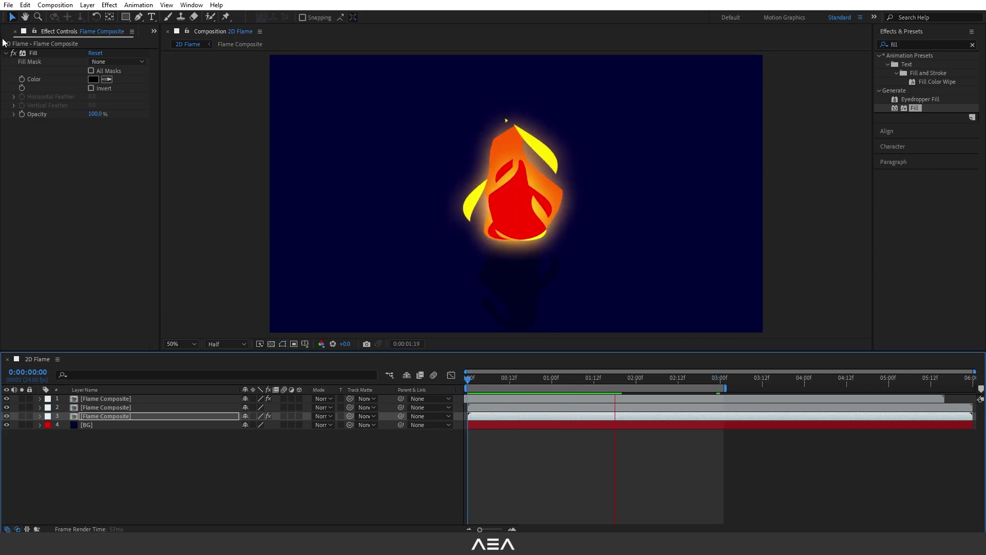
key(ctrl+0)
click(201, 227)
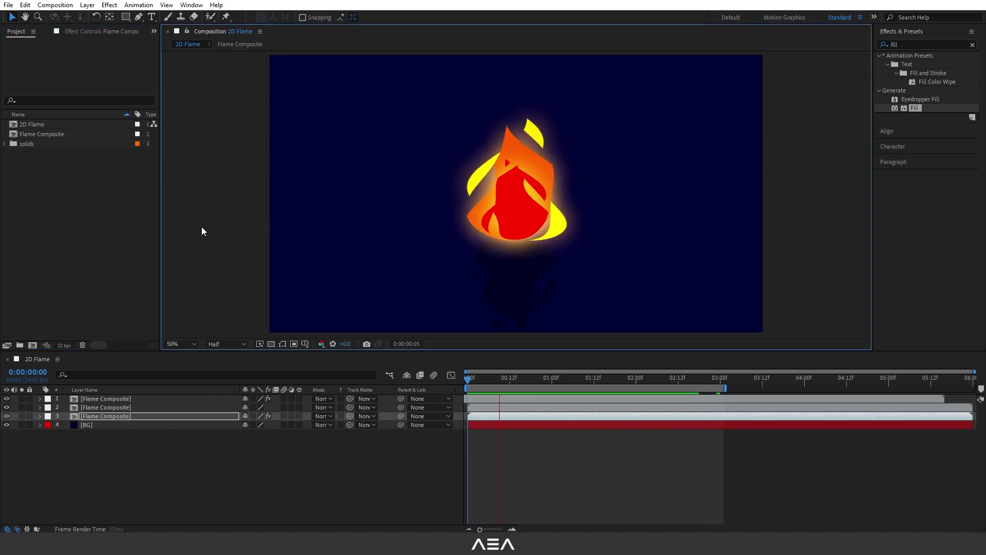
click(898, 32)
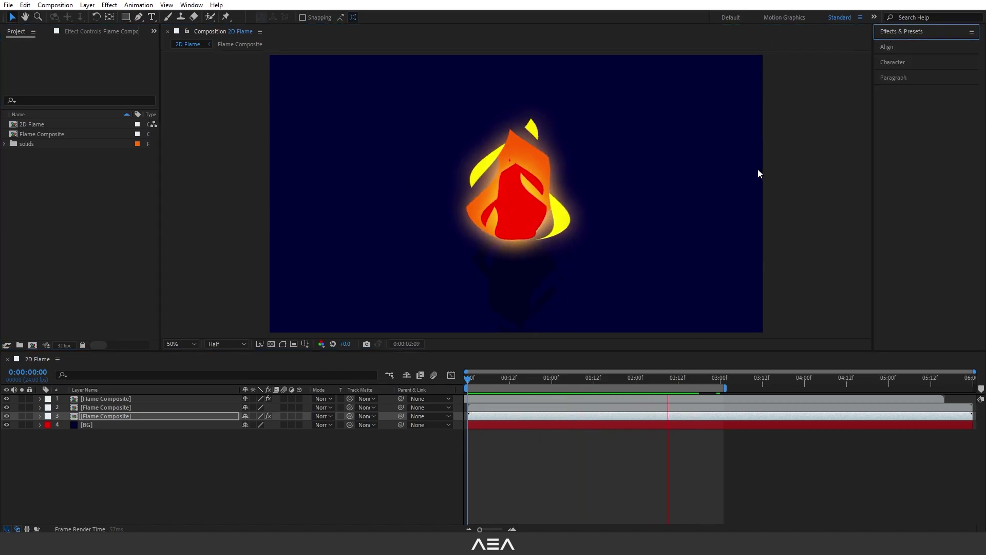
key(space)
key(space)
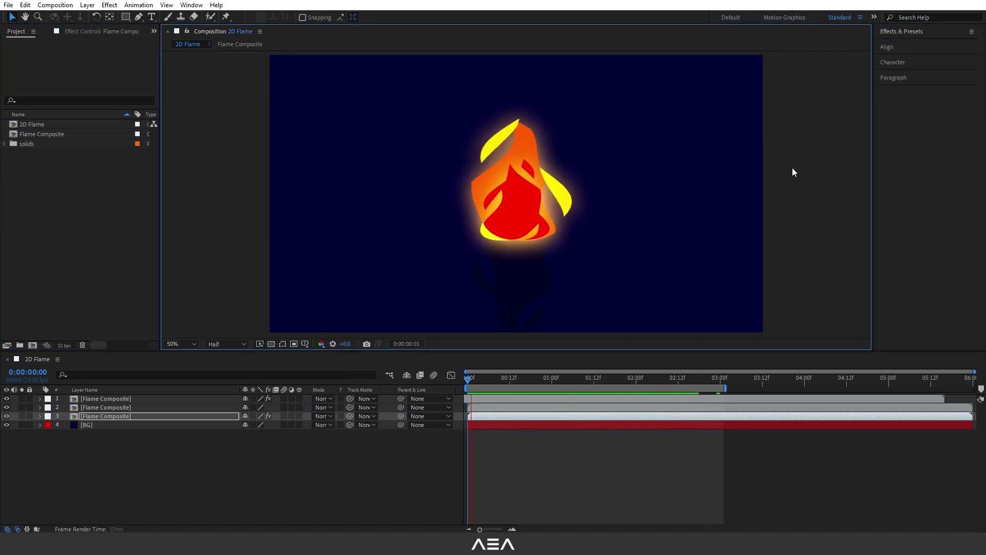